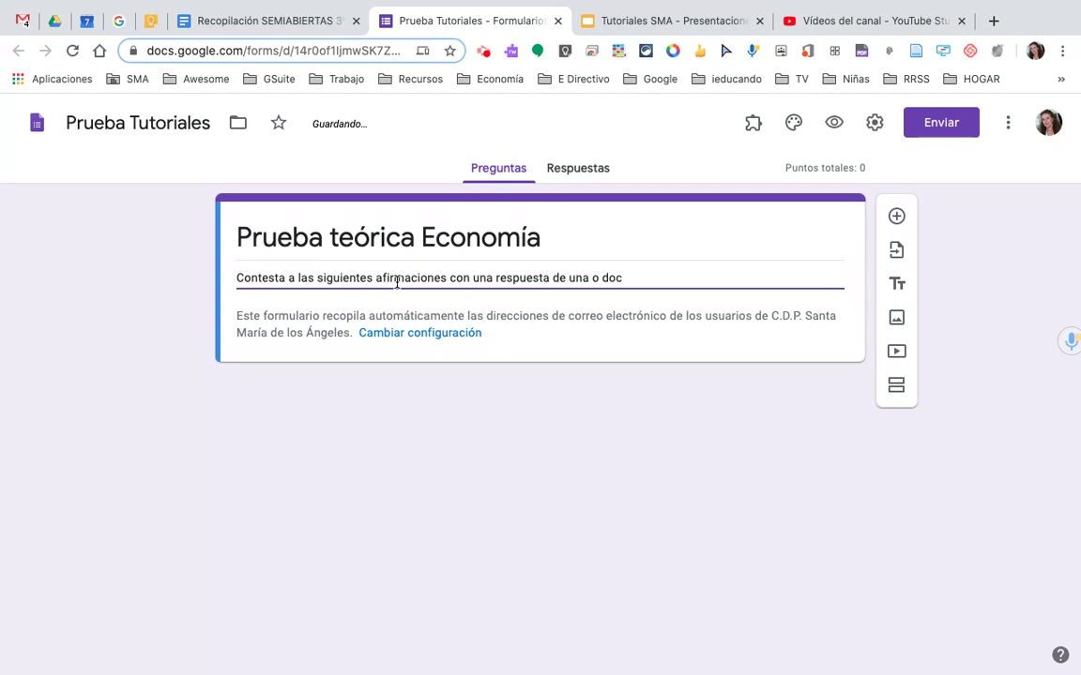
Finish the form description with "una o dos palabras aproximadamente." and a second line reading "Dispones de 10 minutos. Buena suerte"
type("palabras aproximada,")
type("ente.")
key("Return")
type("Dispo")
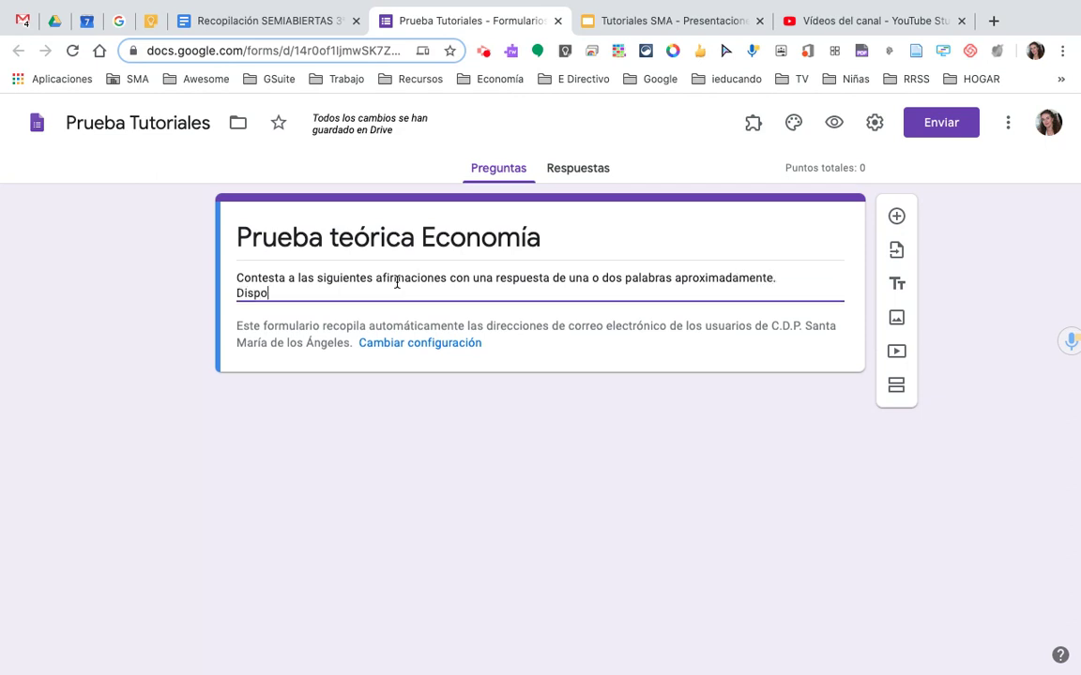
type("nes de 10 minutos.  Buena ")
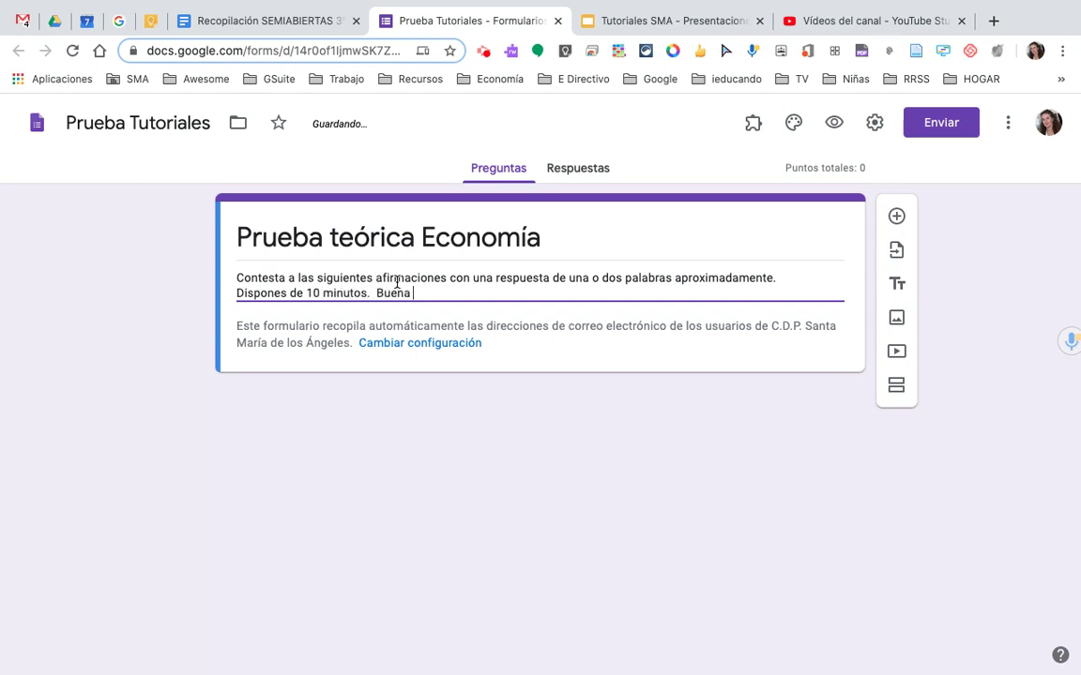
type("suerte")
Add a Respuesta corta question reading "Cantidad de producción en la cual la empresa no obtiene ni beneficio ni pérdida, se denomina:"
left_click(897, 218)
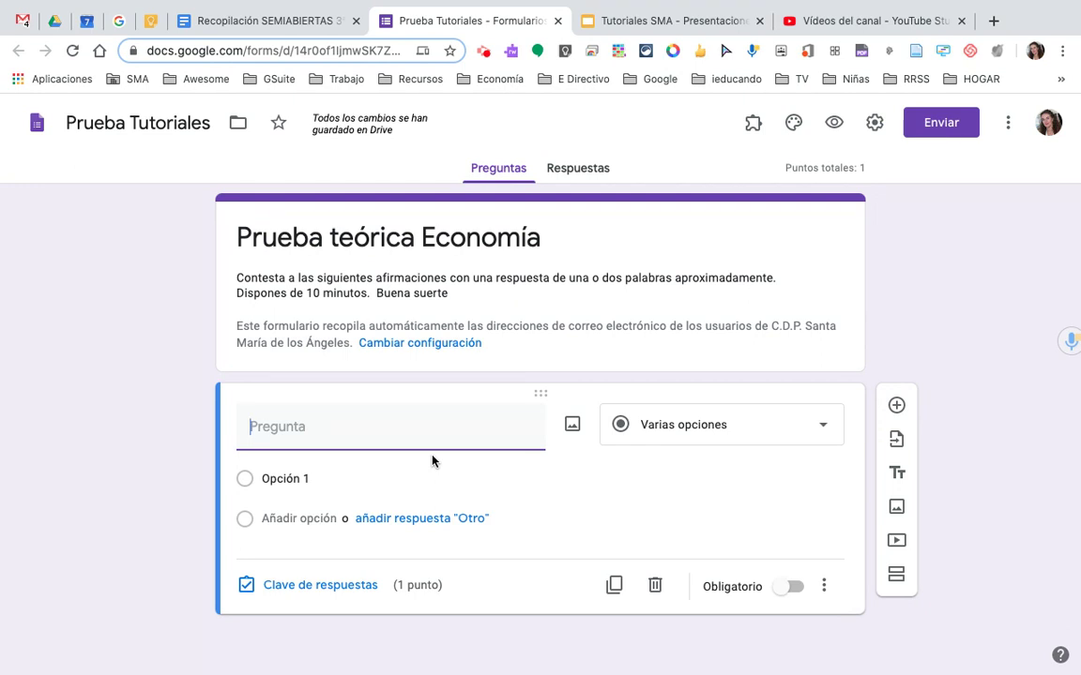
type("Cantidad en la cual")
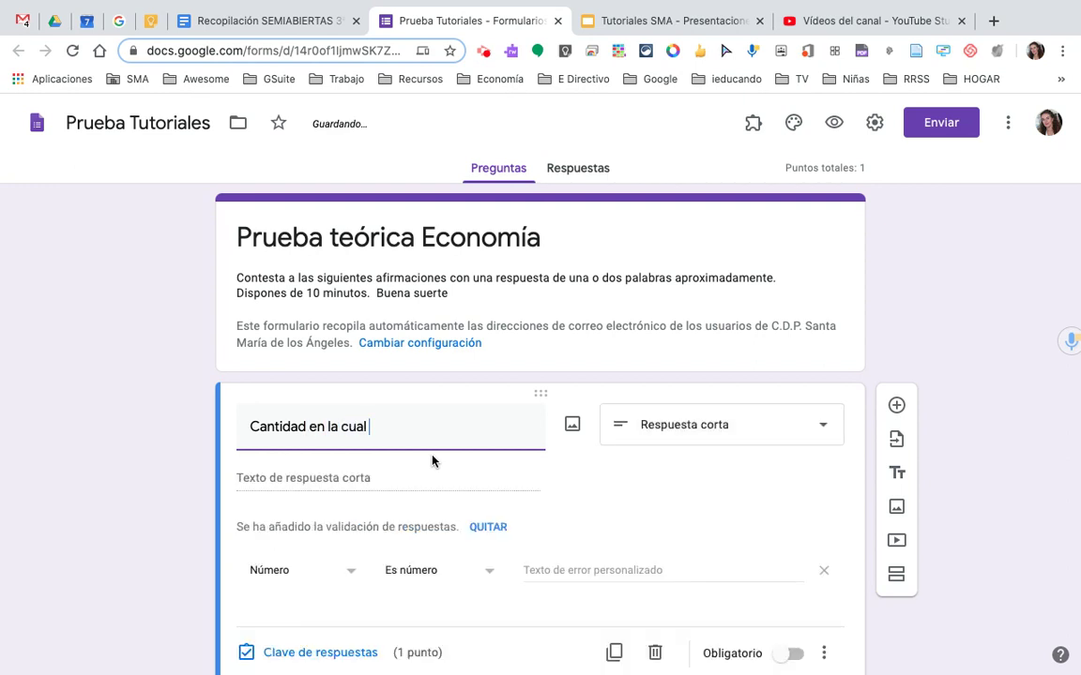
left_click(311, 427)
type("de producción en")
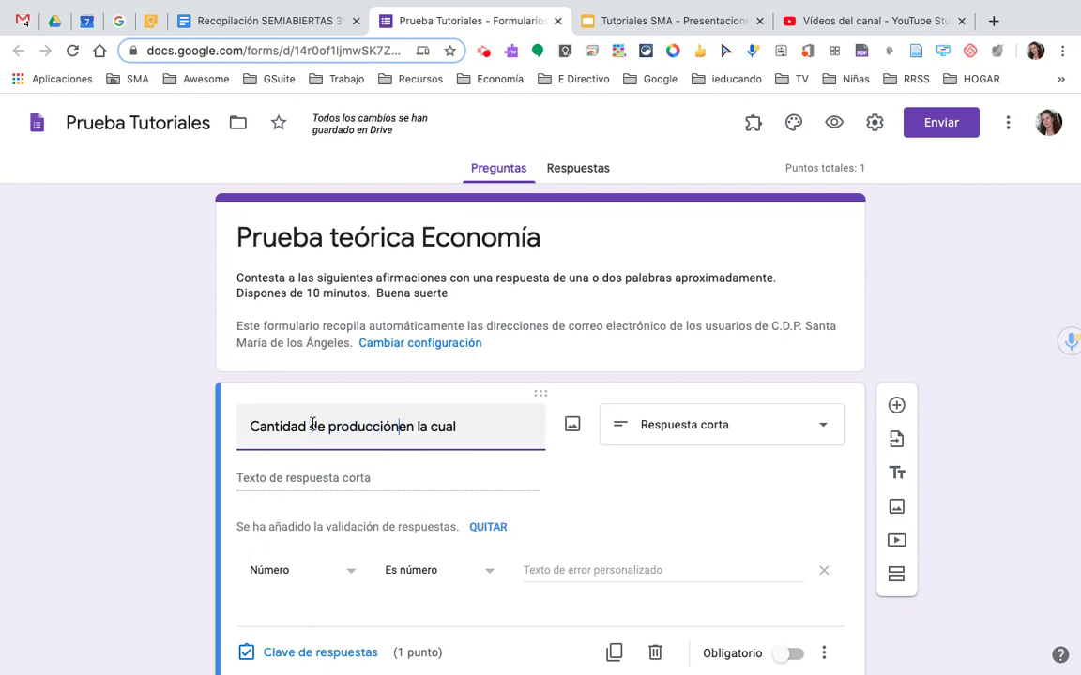
type(" la cual  la empresa no obtiene ni beneficio ni pérdida")
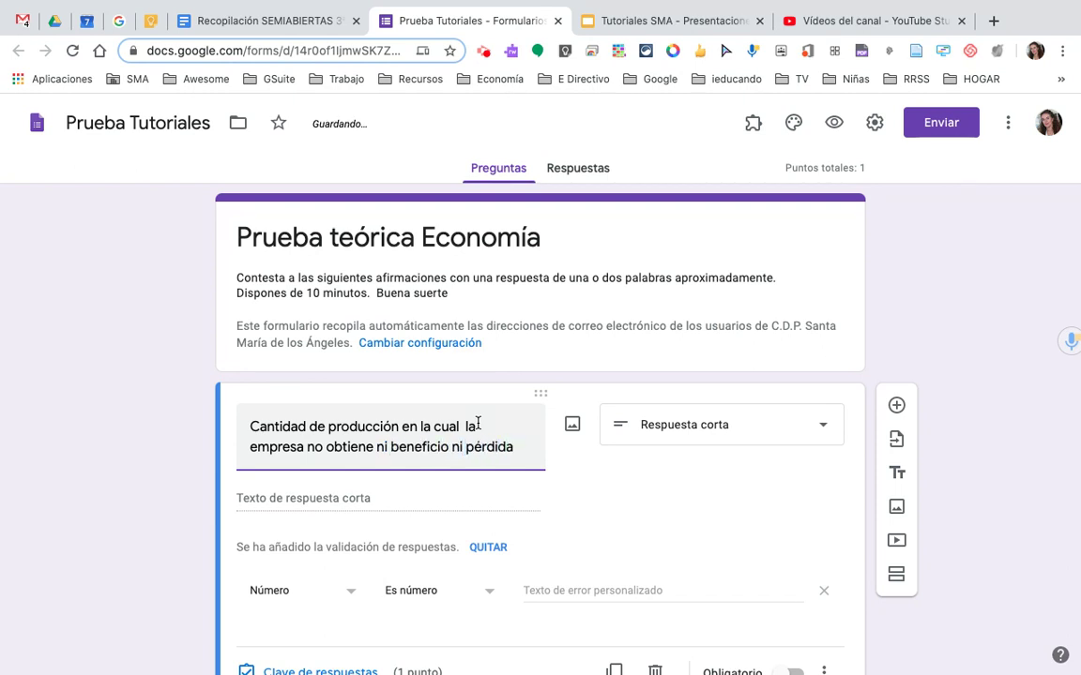
type(", se ")
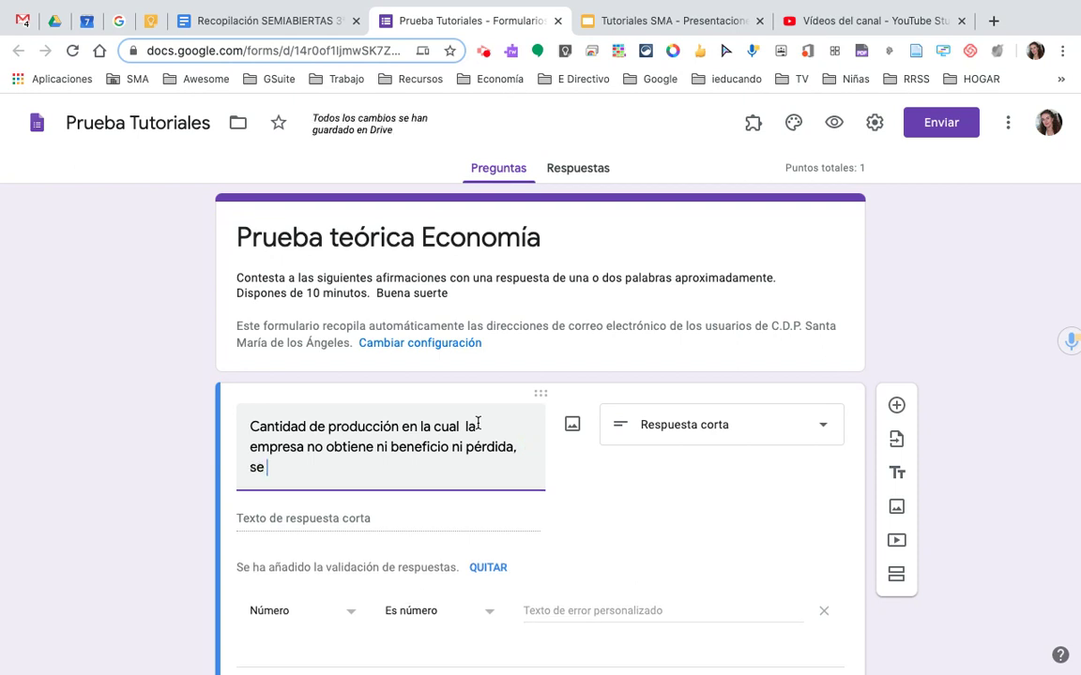
type("denomina:")
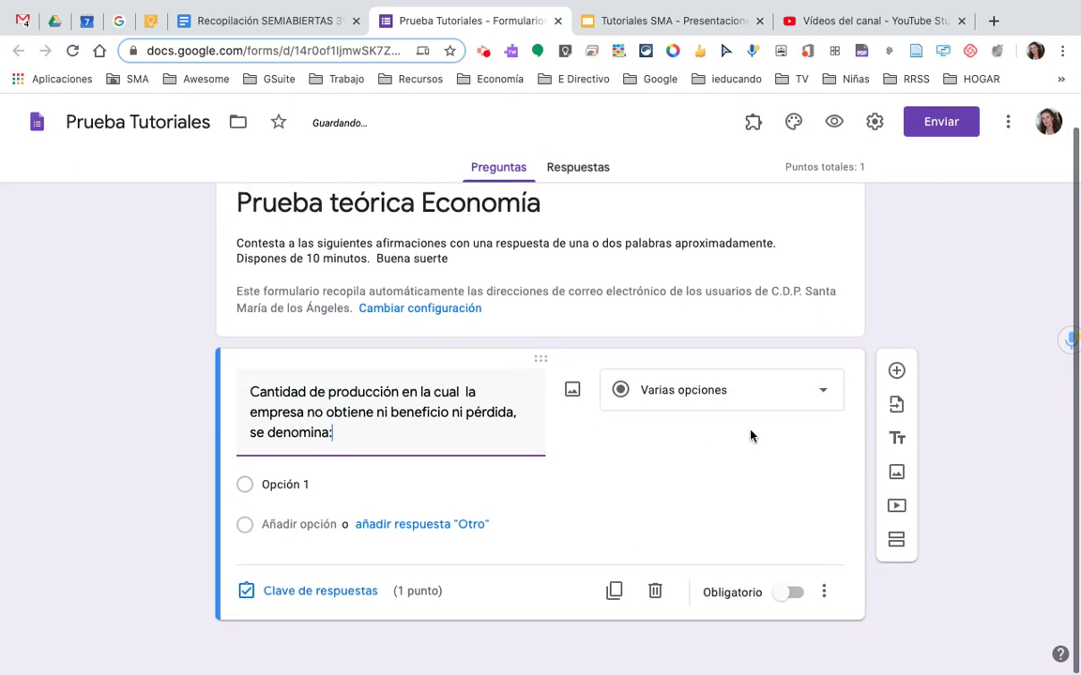
left_click(822, 394)
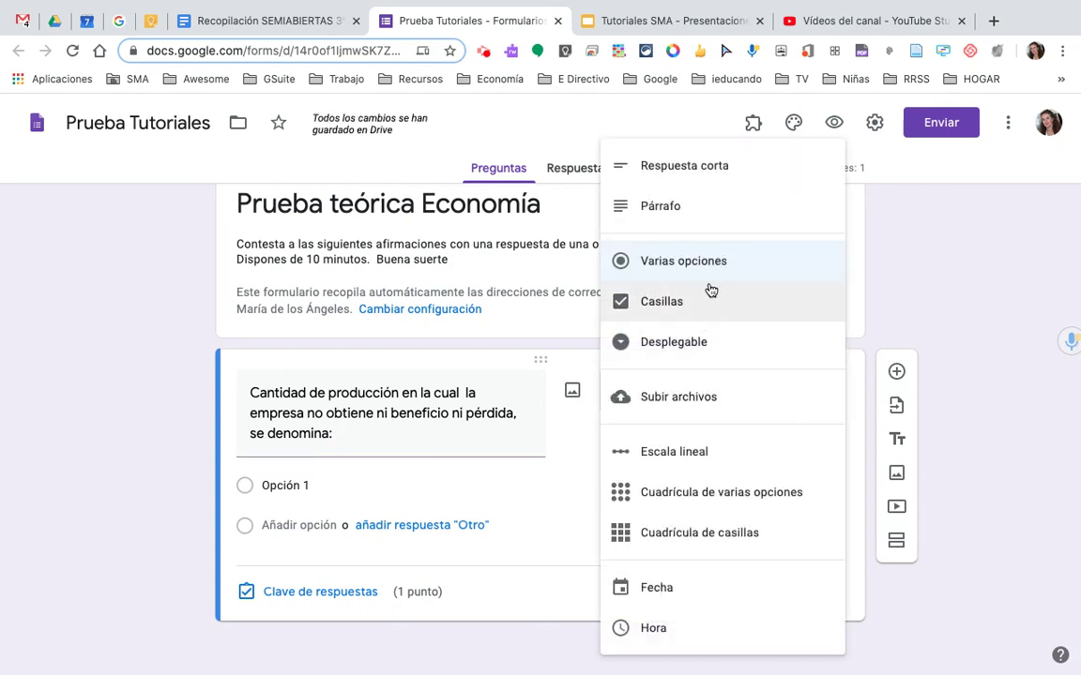
left_click(722, 168)
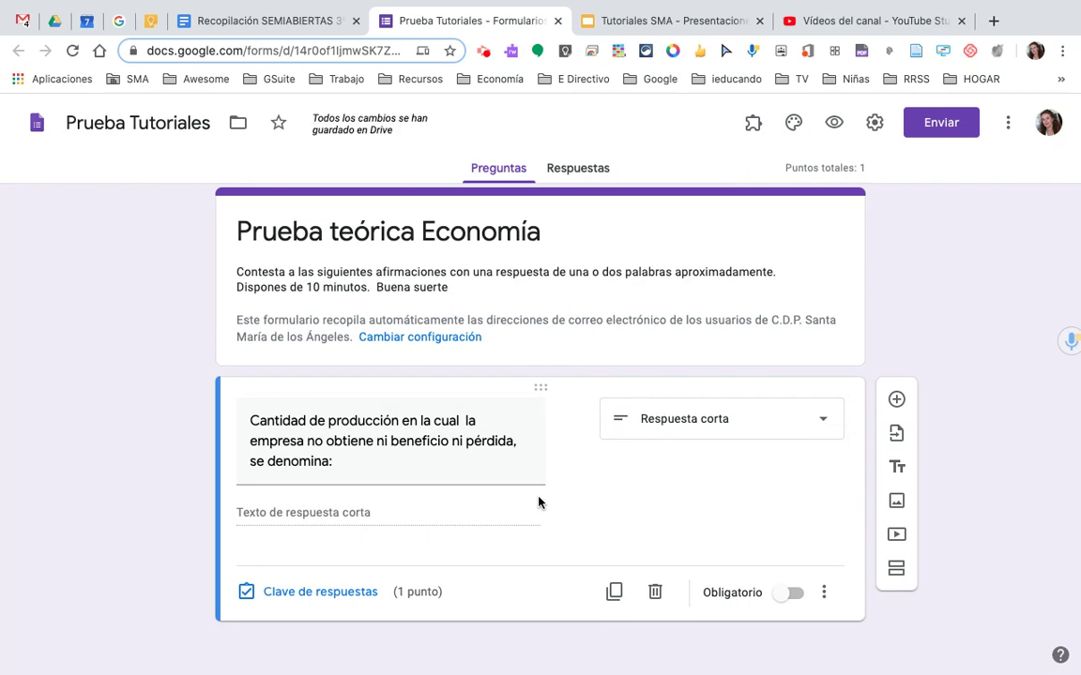
Add another question with "Las materias primas con las que se fabrica un producto son un coste", copied from the Recopilación SEMIABIERTAS document
left_click(896, 400)
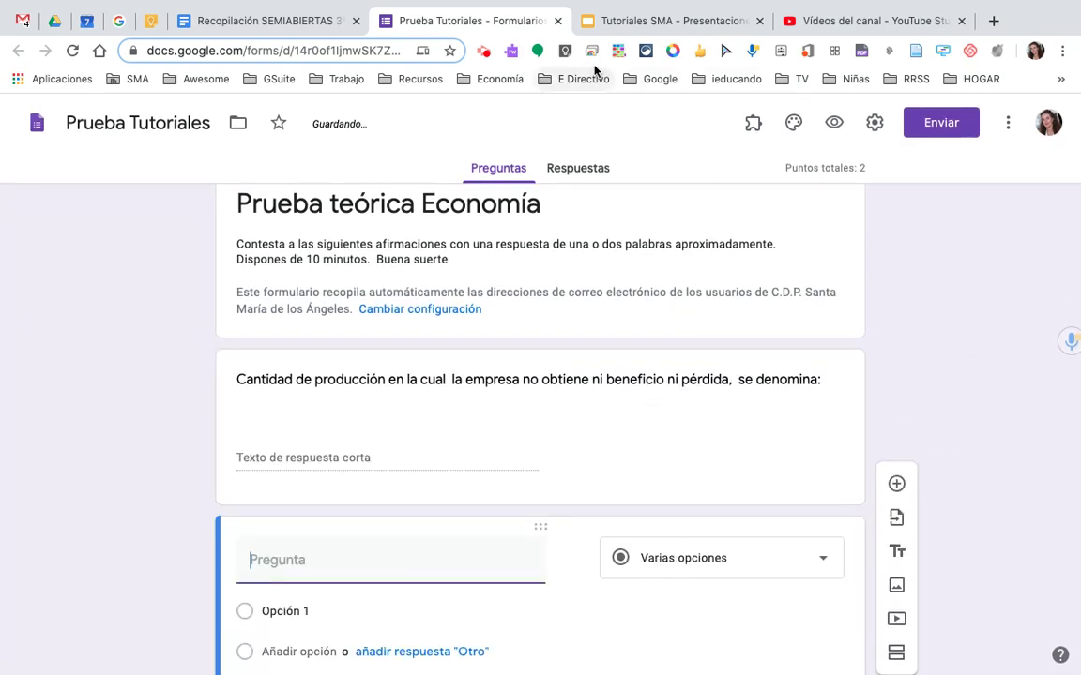
left_click(265, 21)
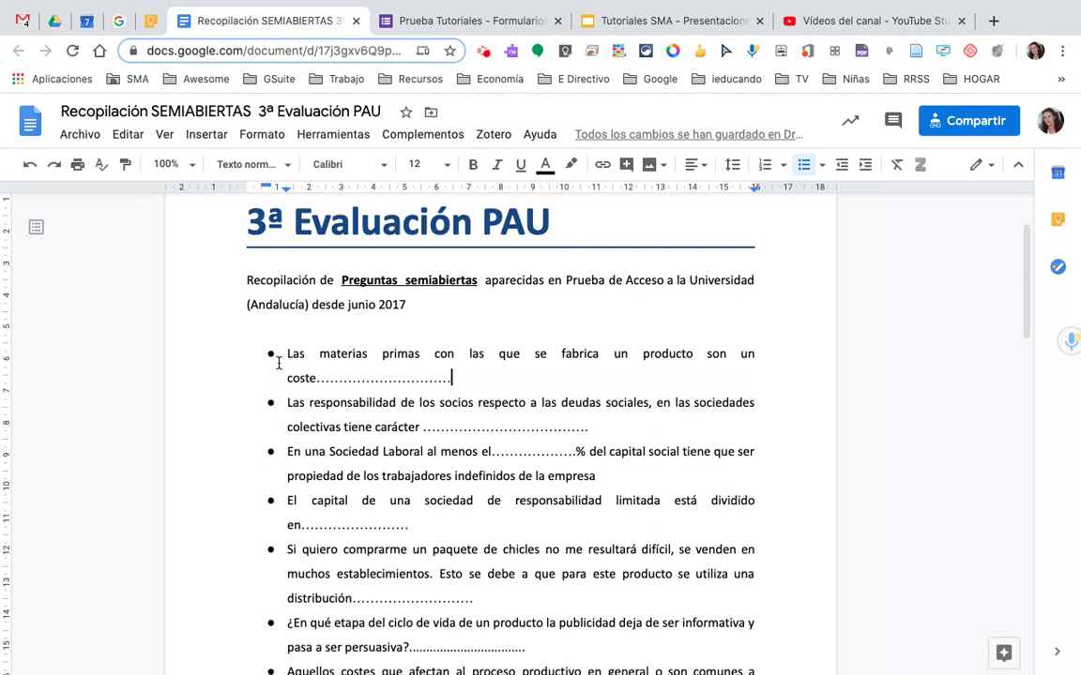
left_click_drag(285, 355, 315, 375)
key("ctrl+c")
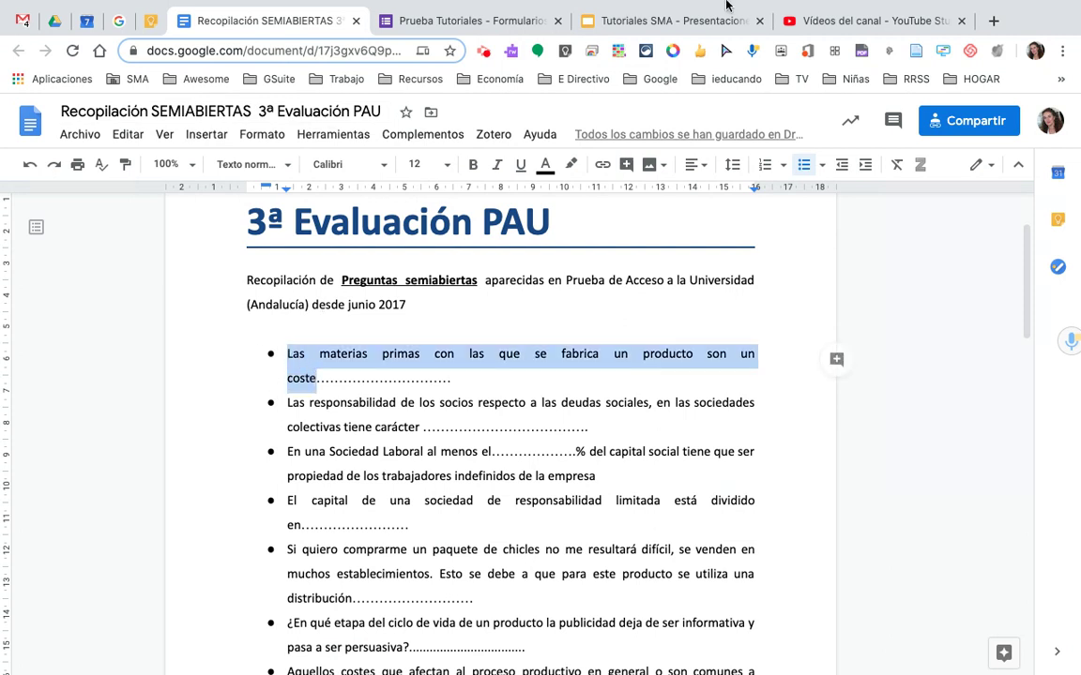
left_click(500, 28)
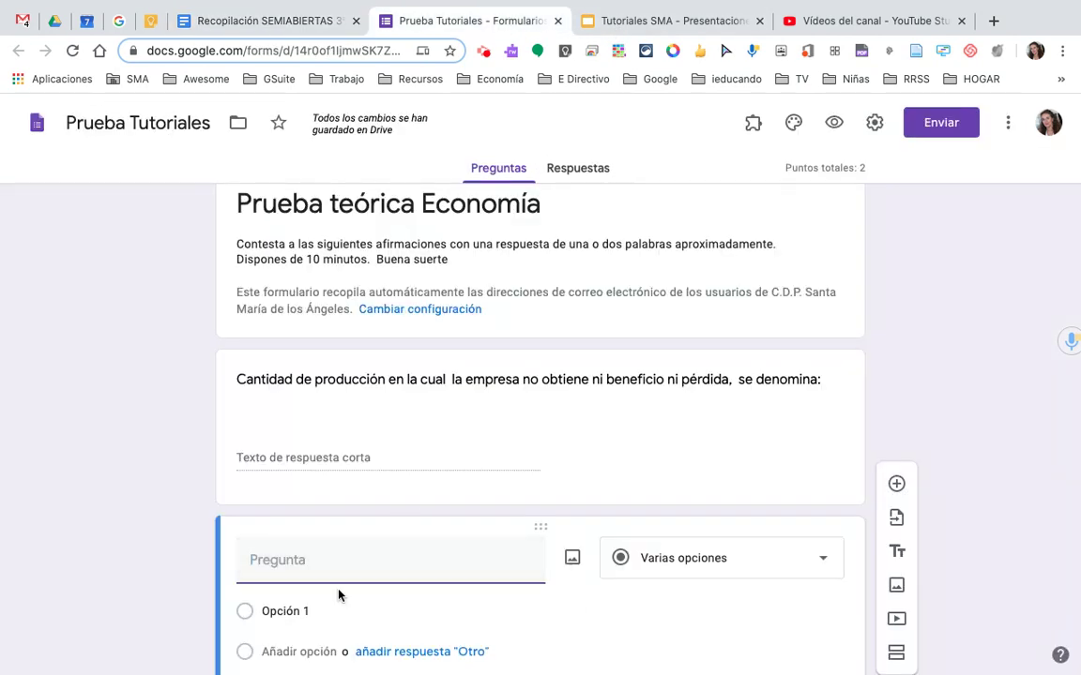
key("ctrl+v")
Set the answer type of the raw materials question to Respuesta corta
scroll(309, 563, "down", 3)
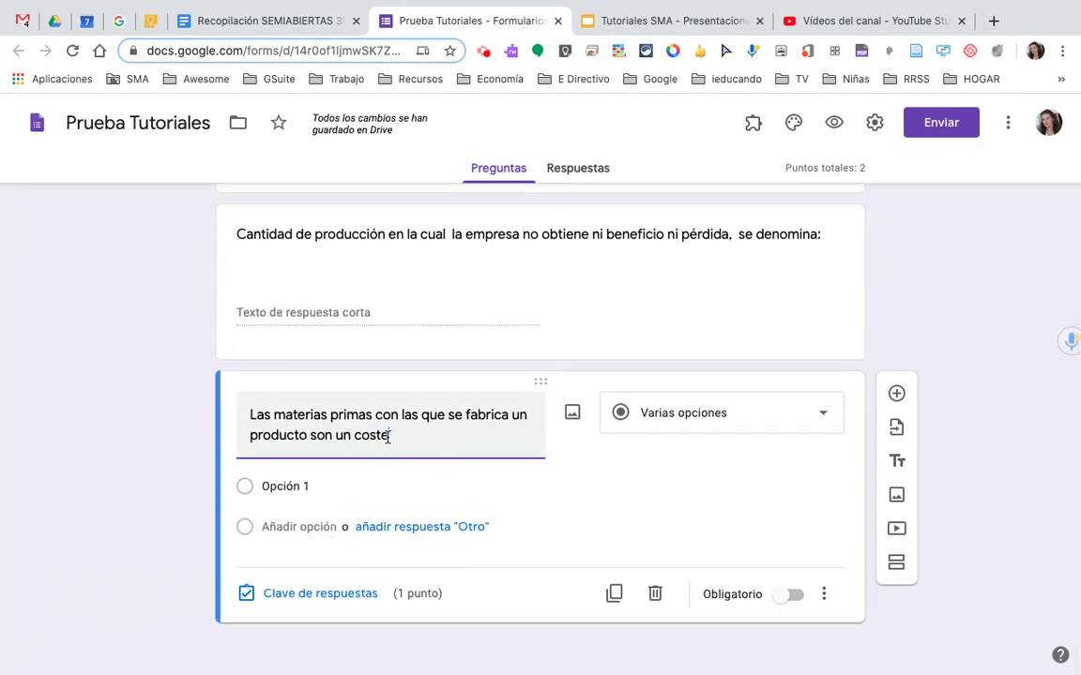
left_click(821, 416)
left_click(716, 169)
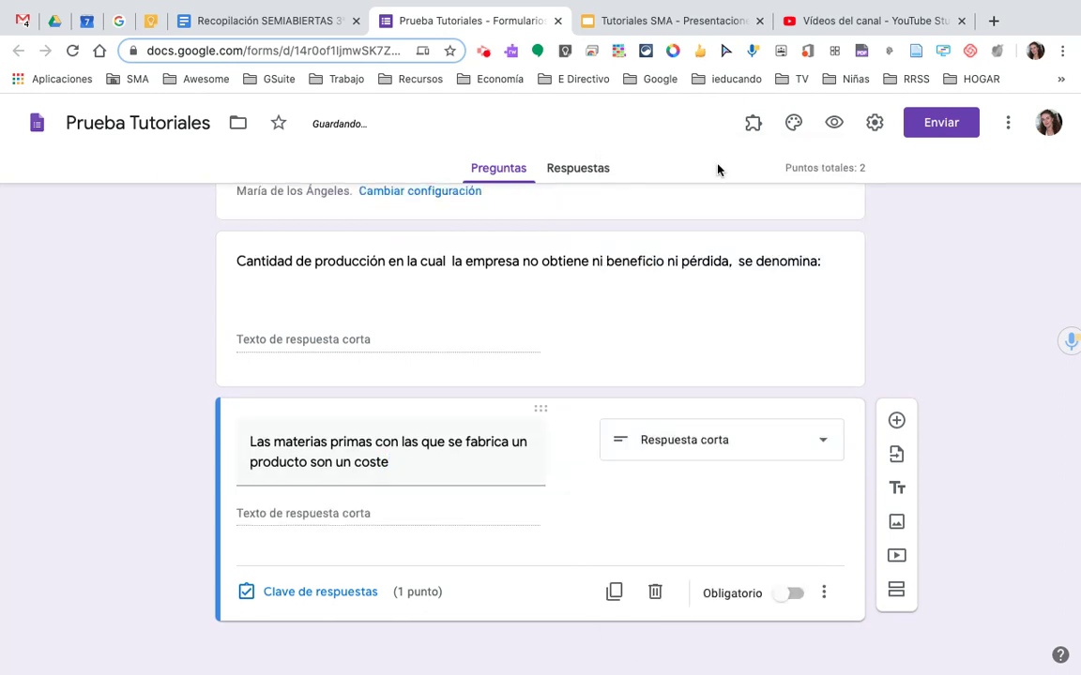
scroll(926, 338, "up", 3)
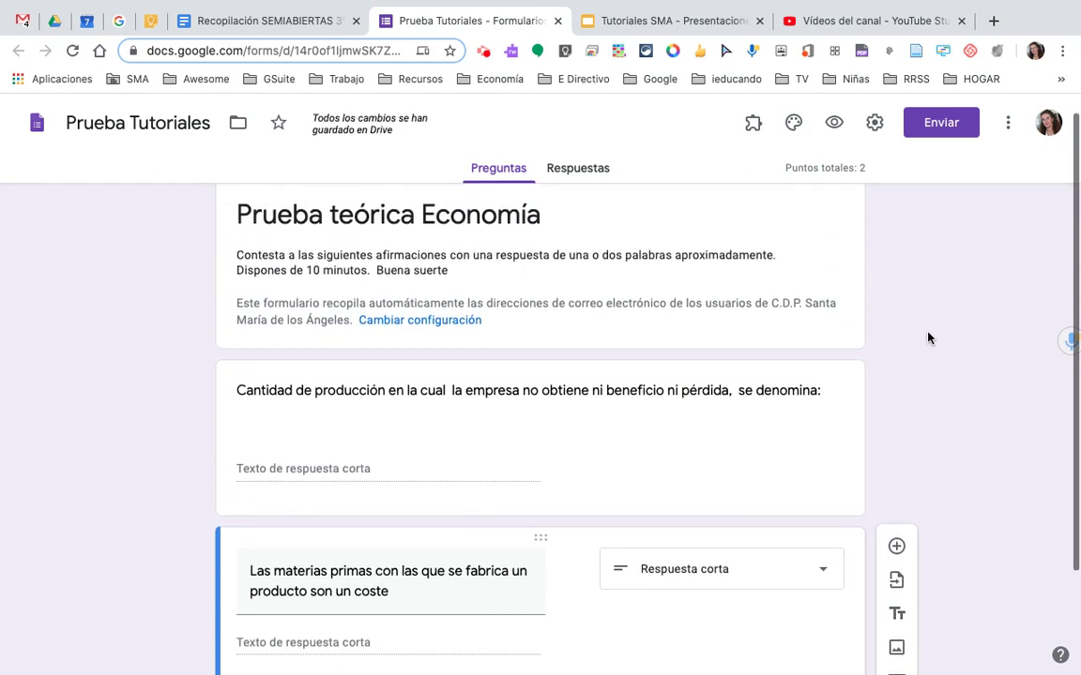
scroll(928, 338, "down", 2)
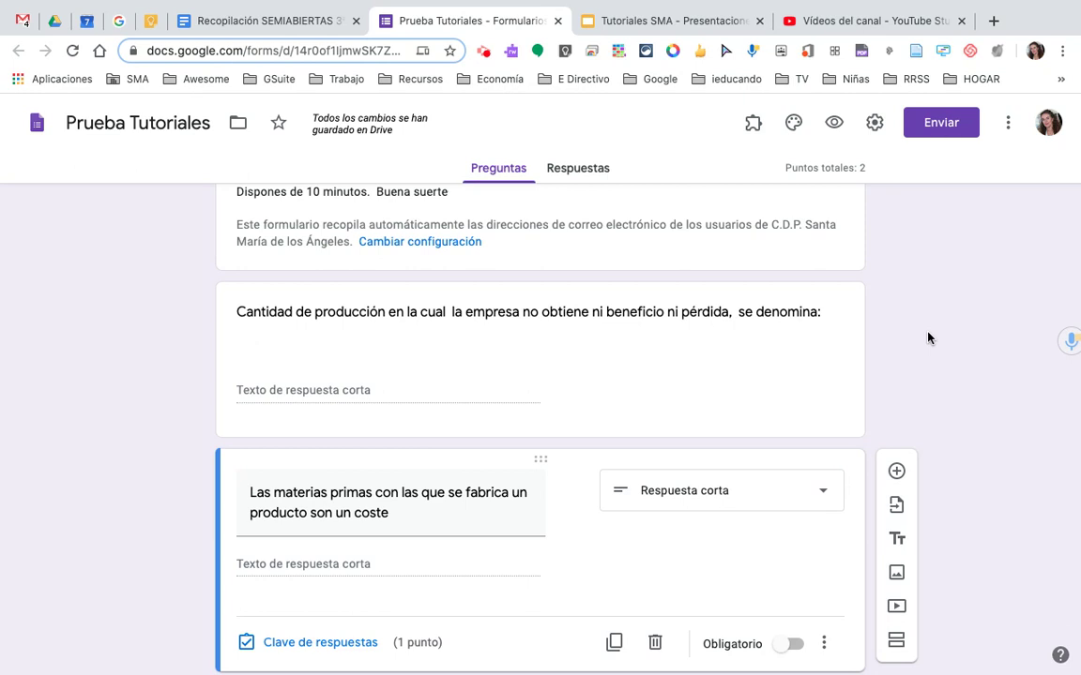
In the form settings, remove the restriction to the organization's users and review the presentation options
left_click(875, 124)
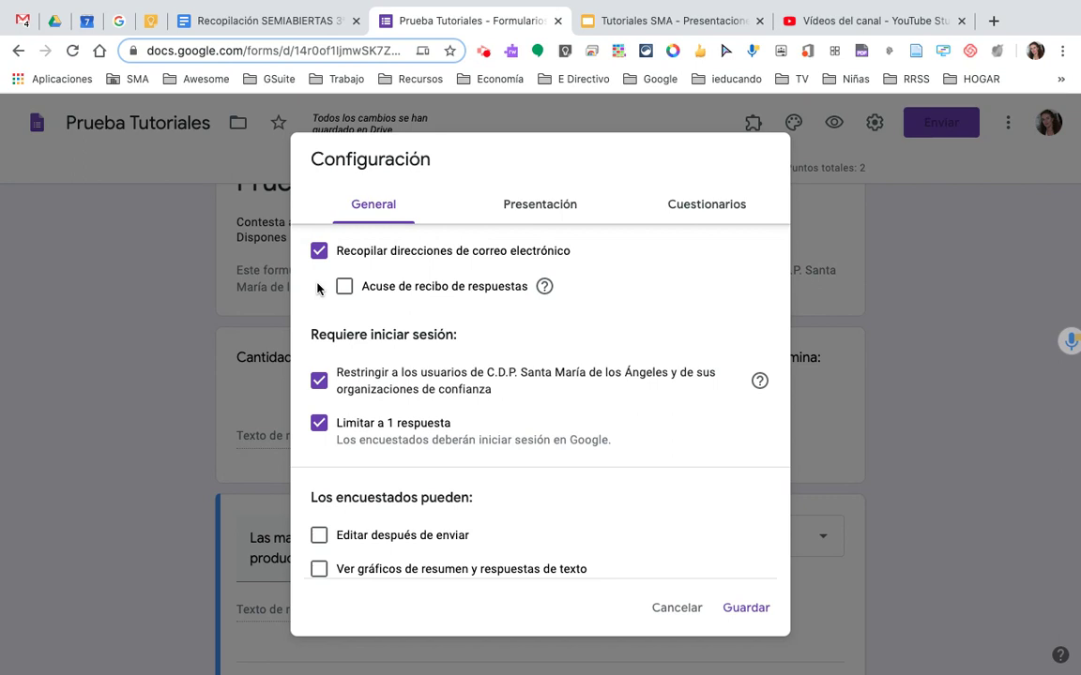
left_click(319, 385)
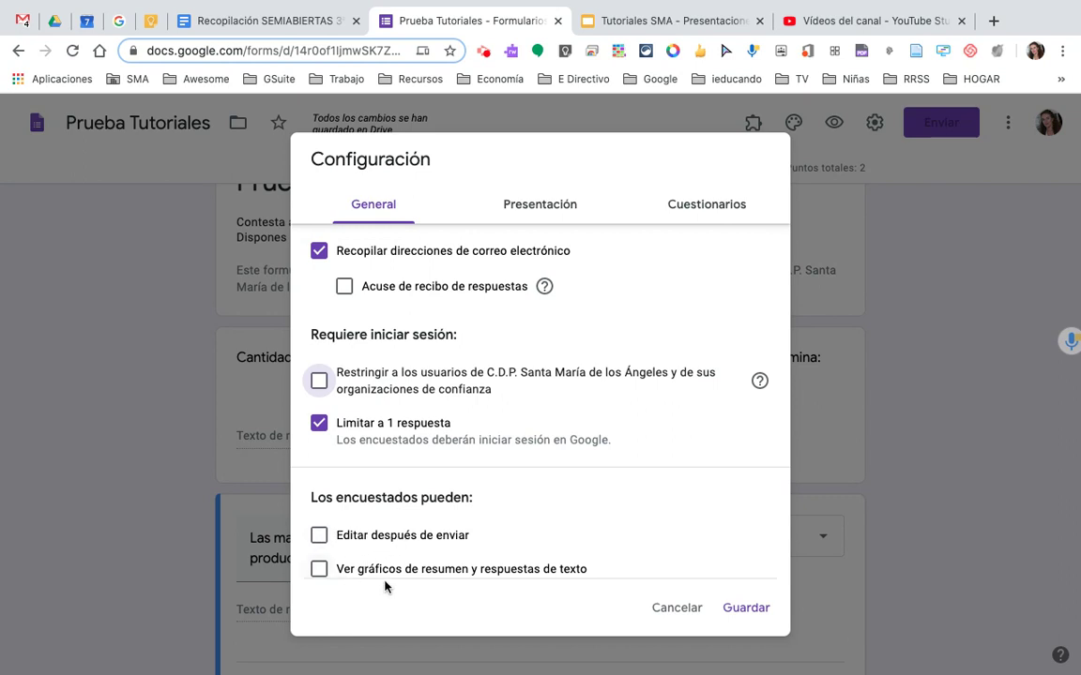
left_click(549, 211)
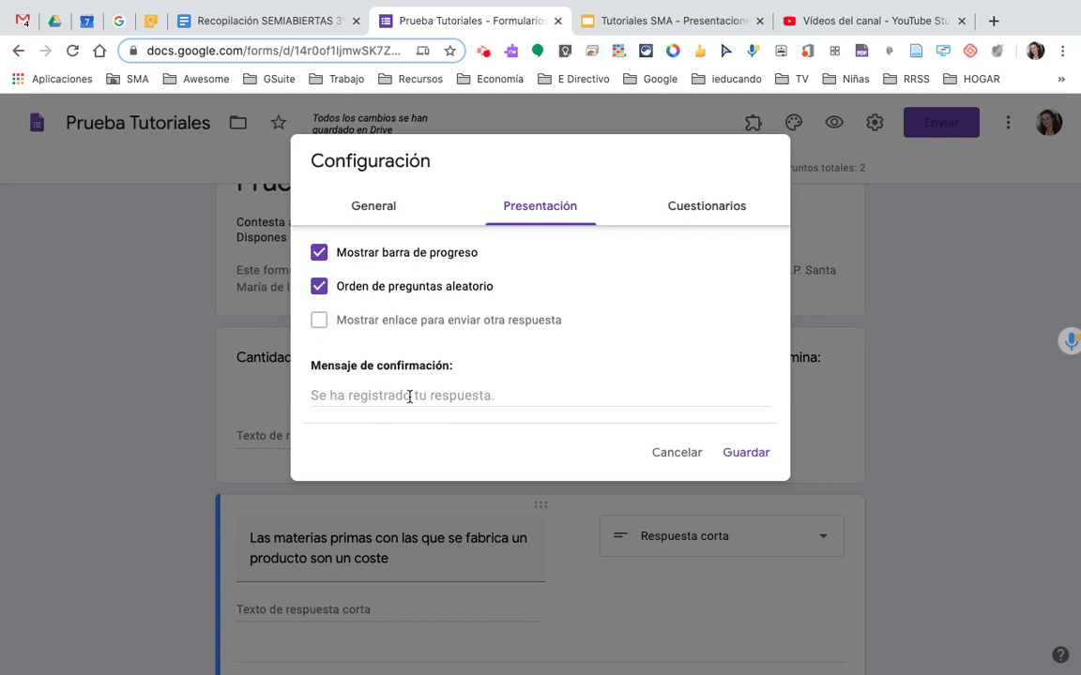
Keep the form as a quiz, let respondents see incorrectly answered questions and correct answers, and save the settings
left_click(709, 199)
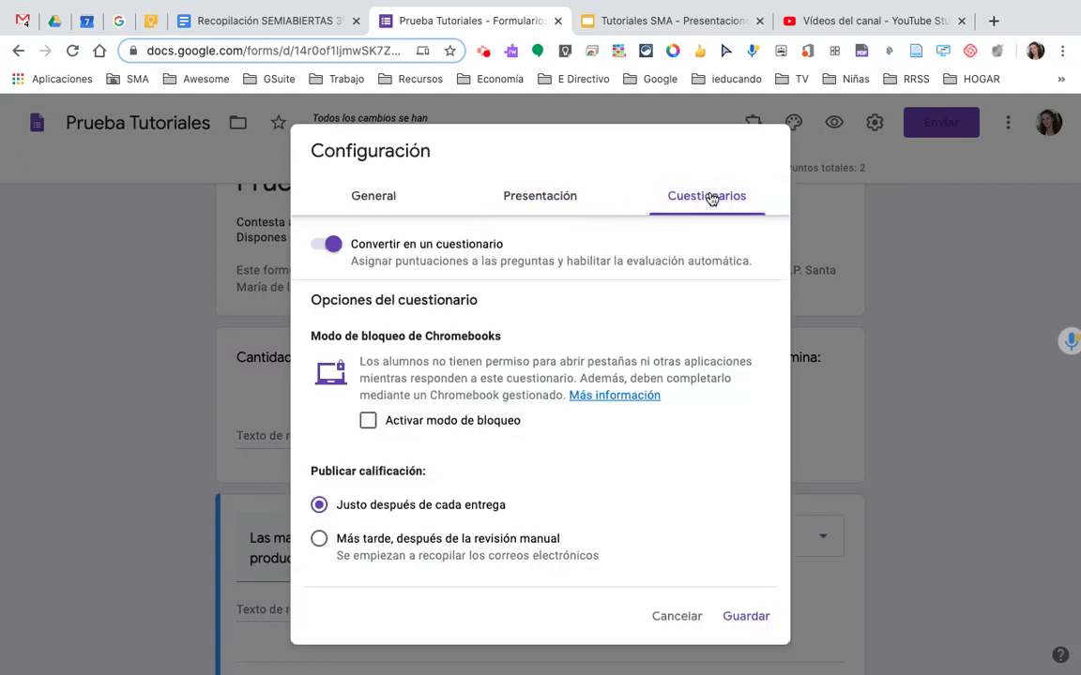
left_click(327, 245)
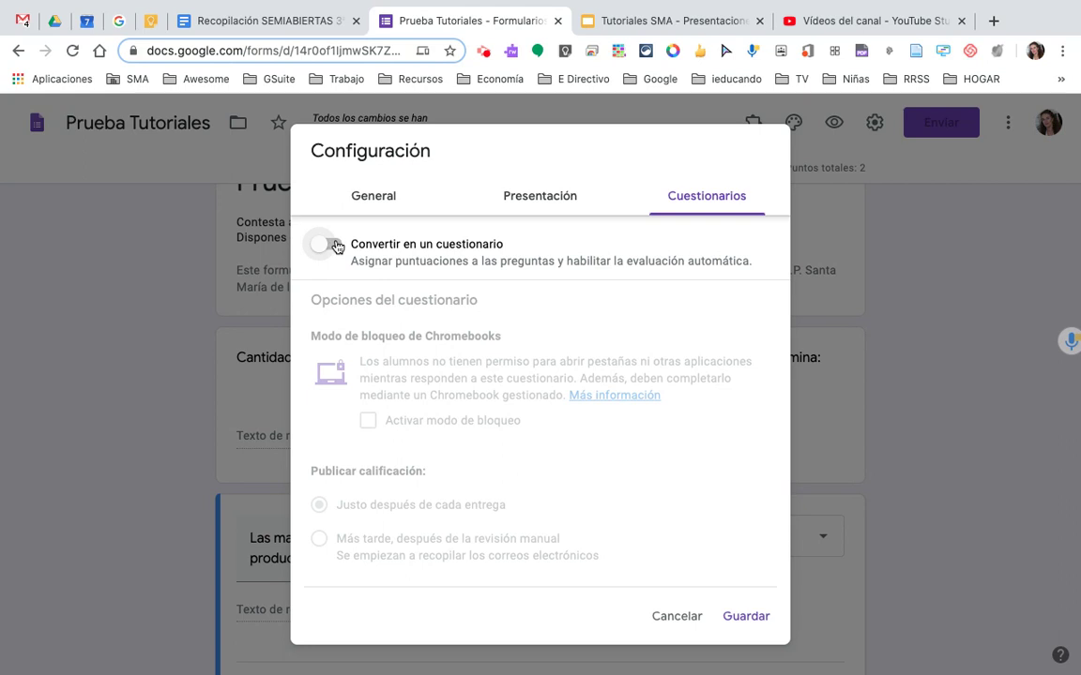
left_click(332, 245)
scroll(392, 354, "down", 3)
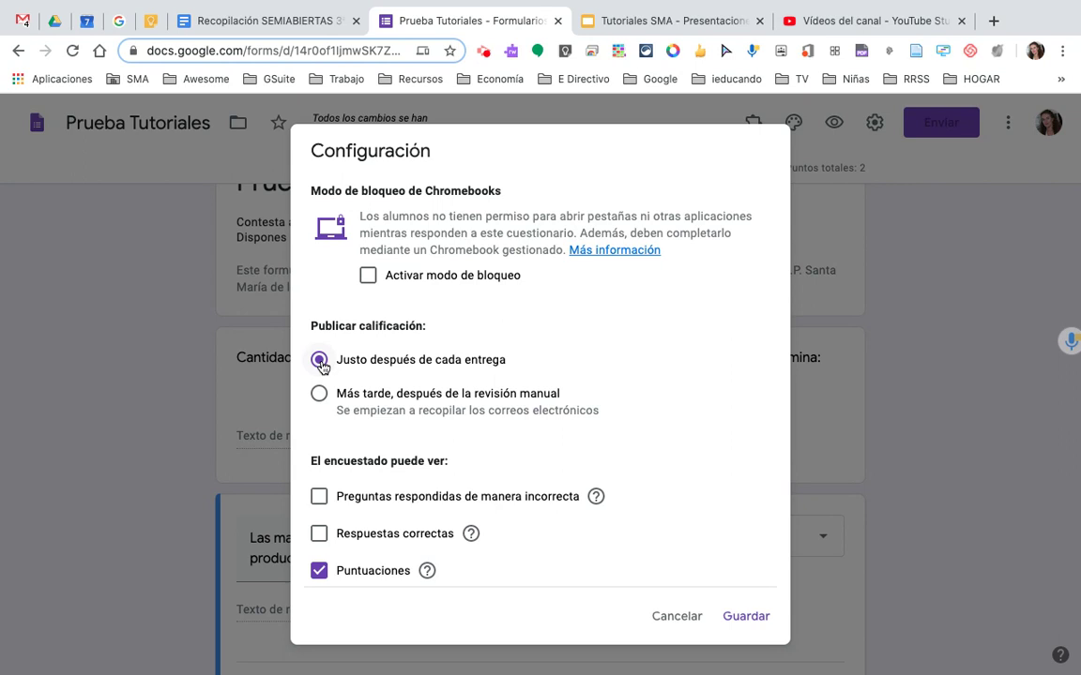
scroll(354, 544, "down", 1)
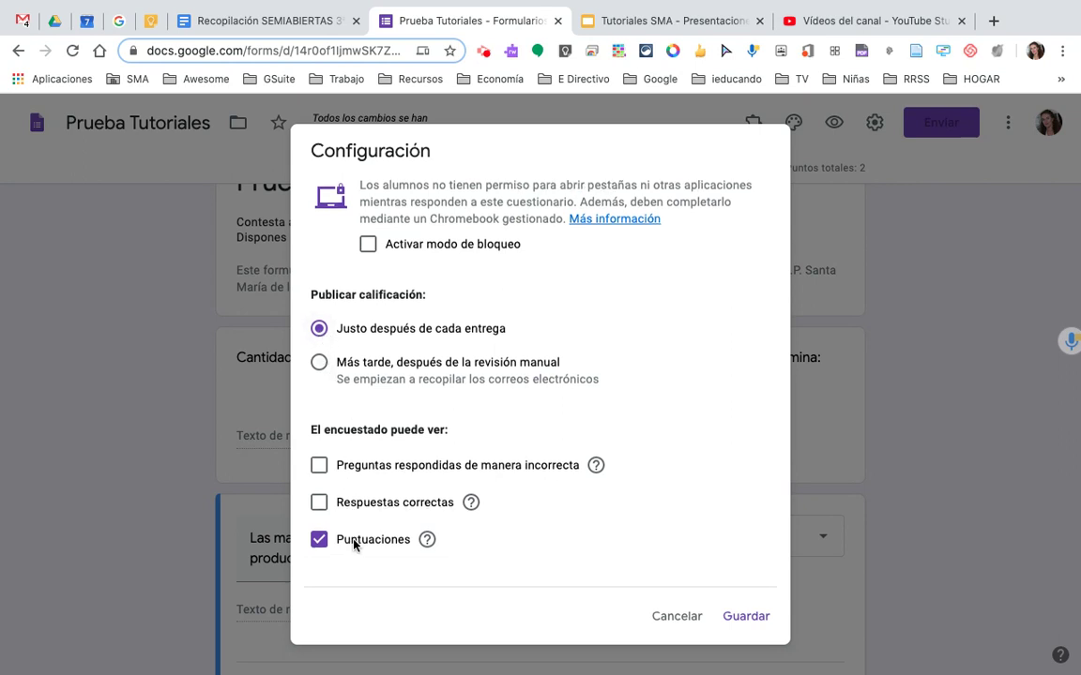
left_click(320, 466)
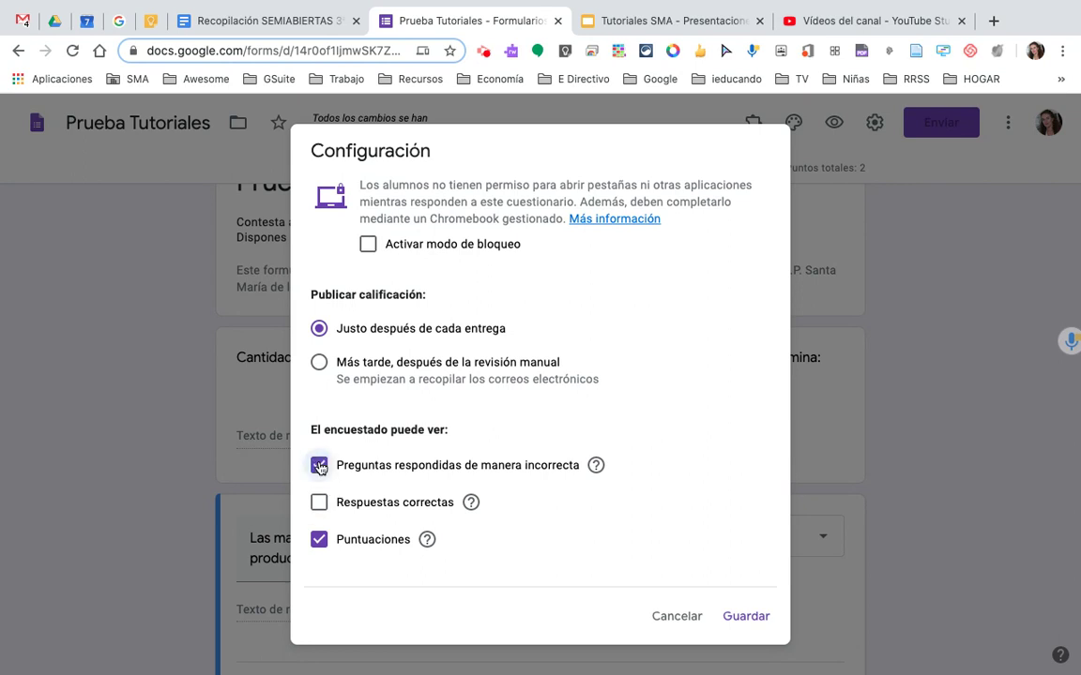
left_click(319, 503)
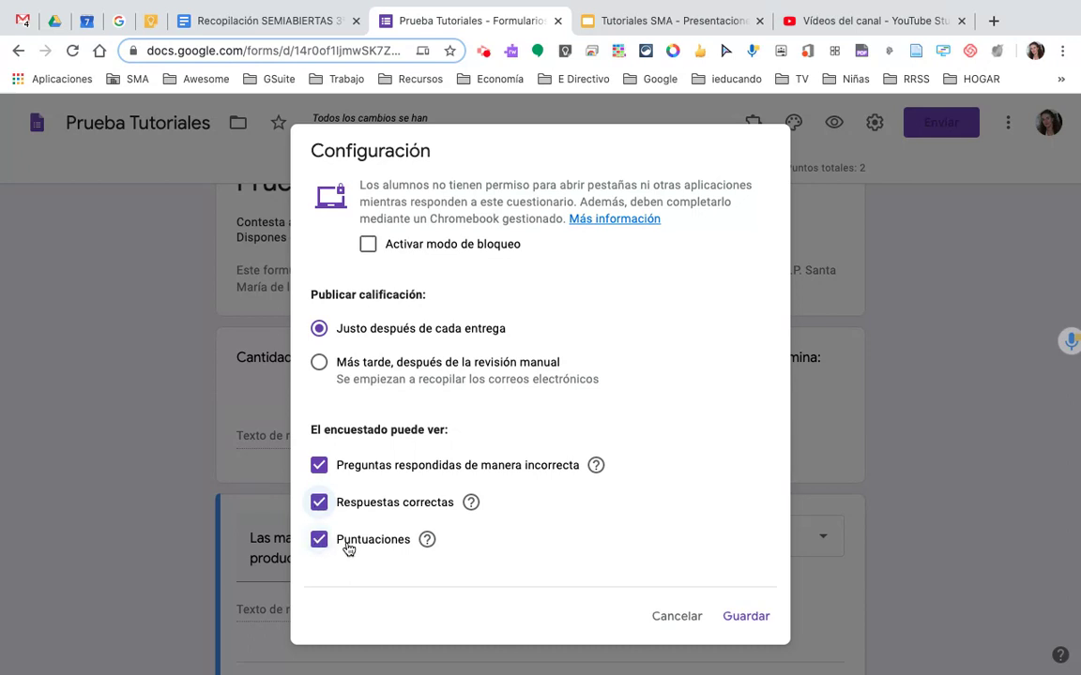
left_click(747, 618)
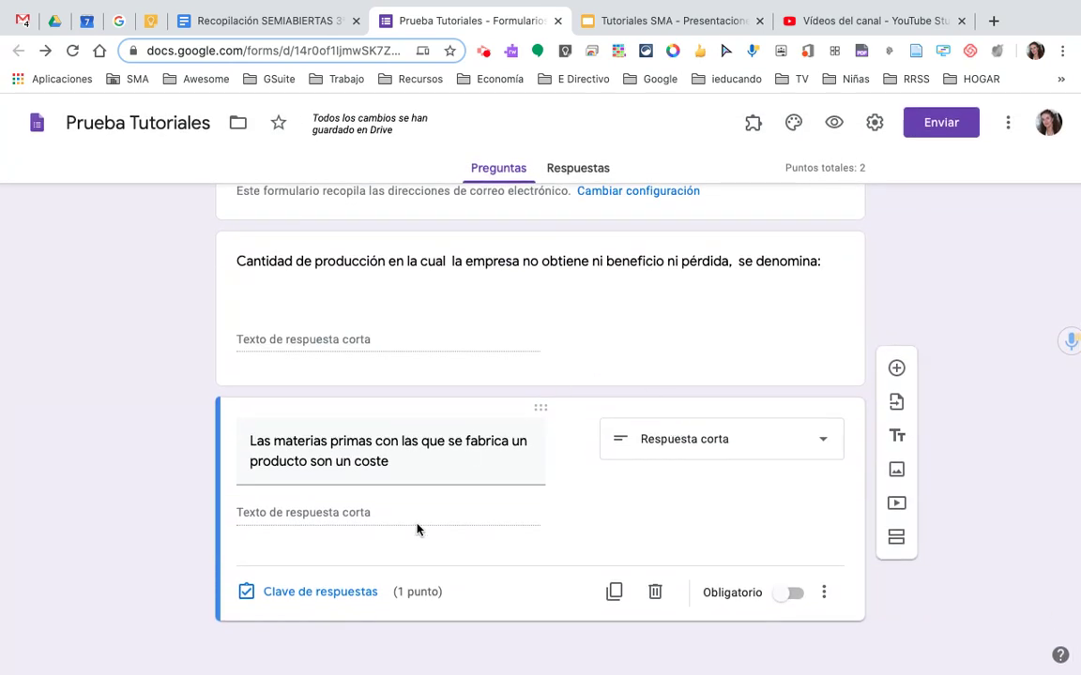
In the answer key of the raw materials question, assign 5 points and add "Variable" as a correct answer
left_click(328, 596)
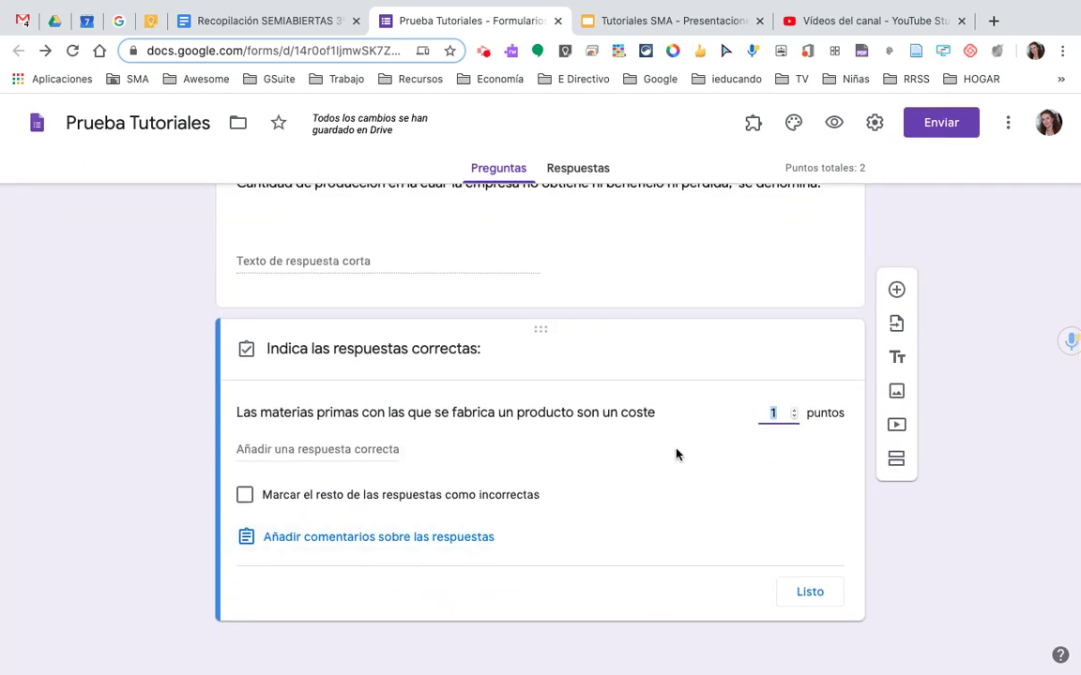
left_click(796, 412)
left_click(325, 451)
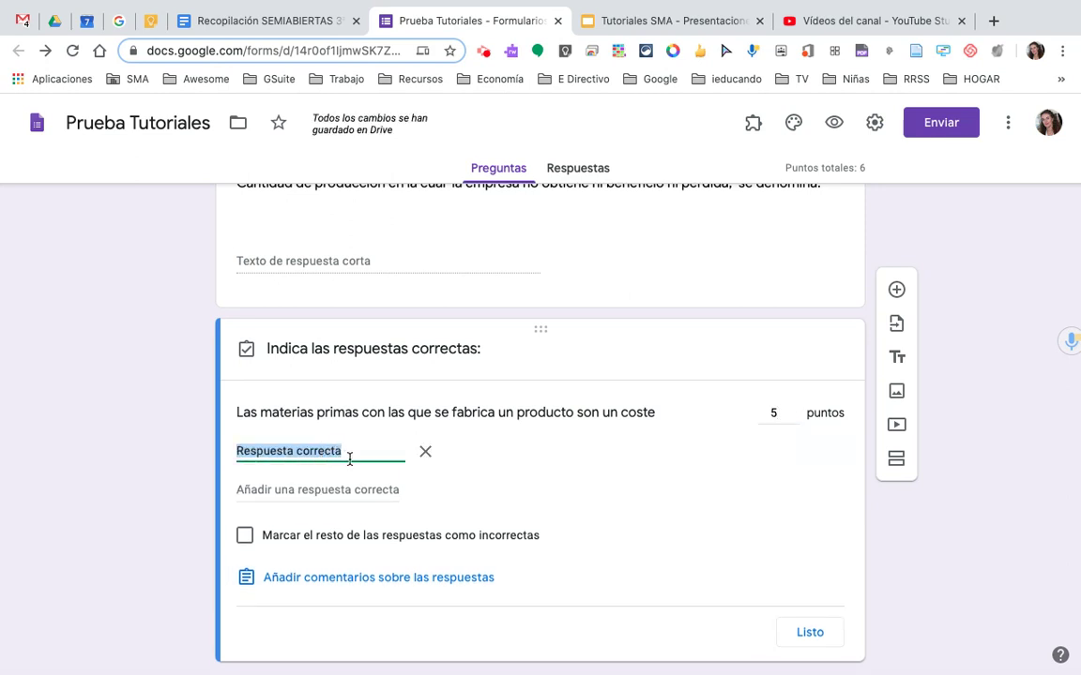
type("Variable")
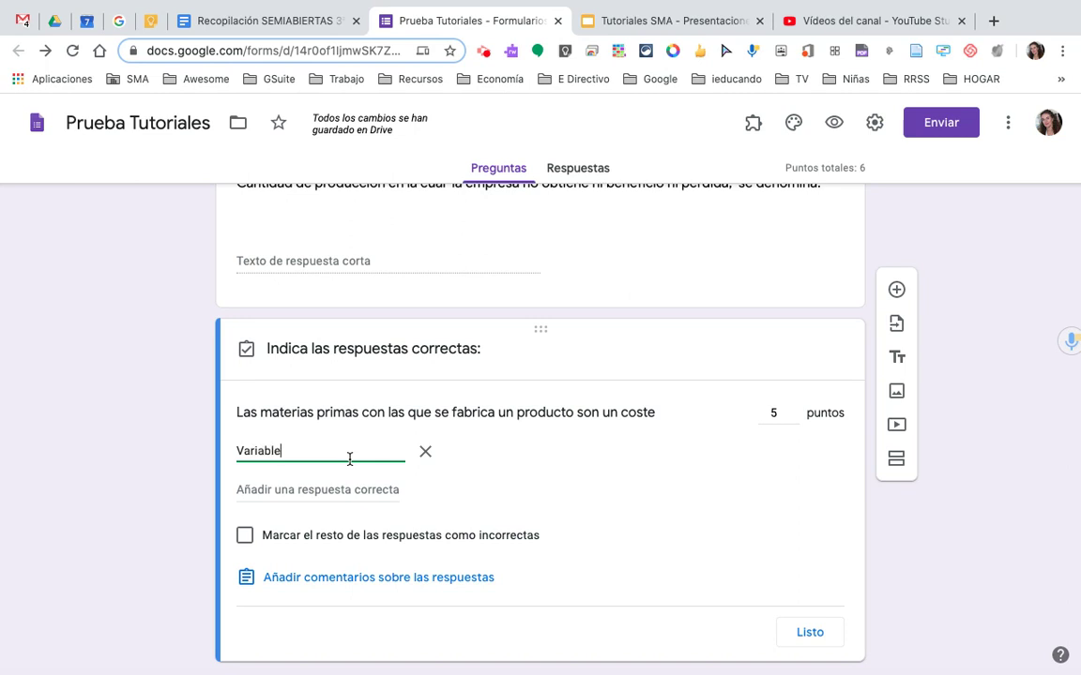
Add "Directo" and "Variable y directo" as further correct answers and set the question's value to 6 points
left_click(333, 486)
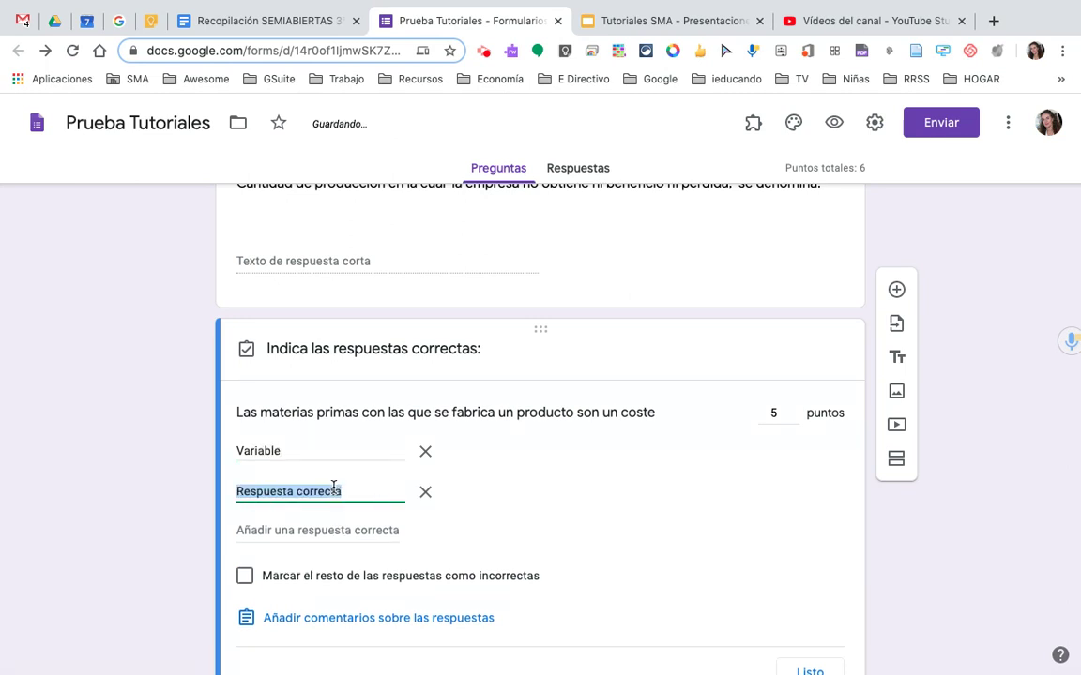
type("Directo")
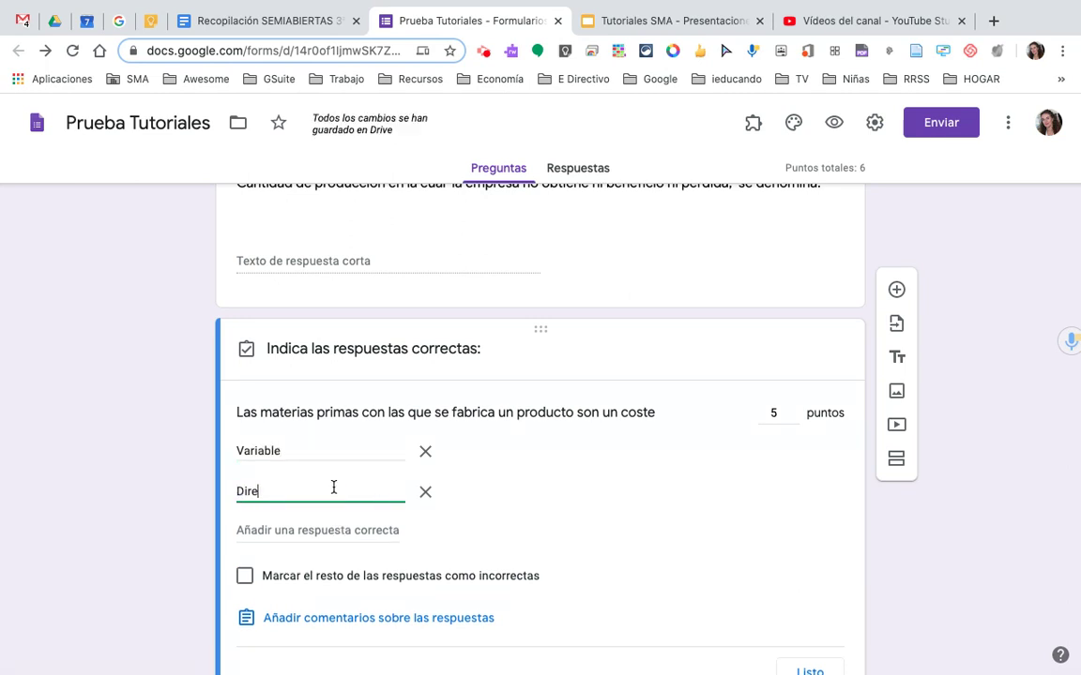
left_click(311, 531)
type("Vari")
type("able")
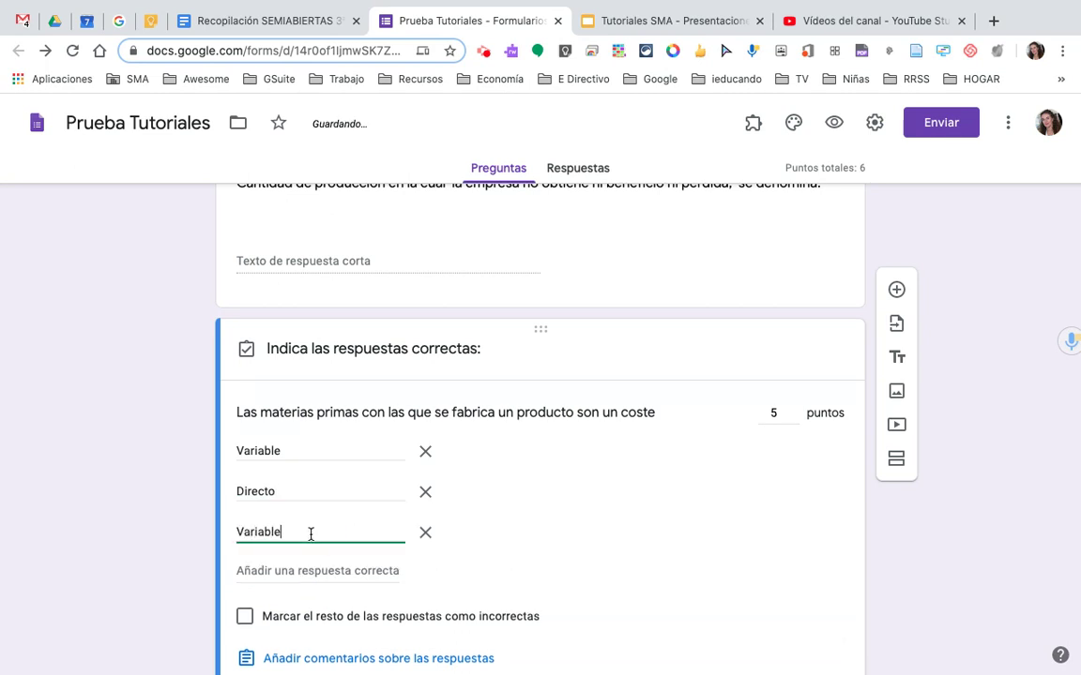
type(" y directo")
left_click(795, 411)
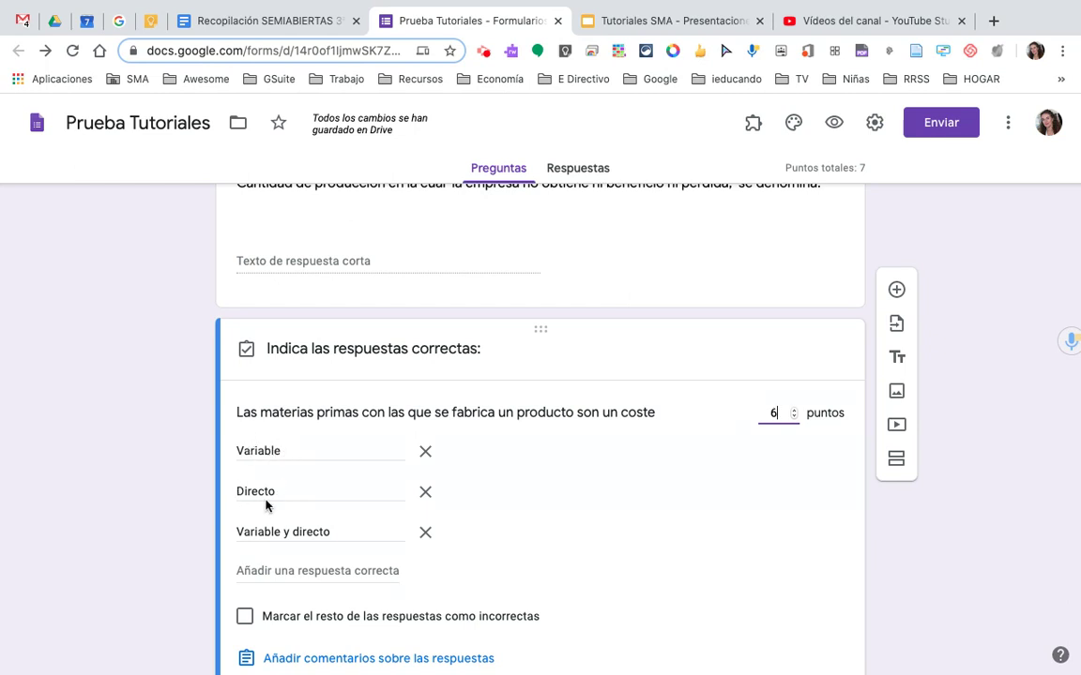
Mark all other answers to the raw materials question as incorrect and save the answer feedback "Revisa el apartado de clases de costes"
scroll(323, 492, "down", 1)
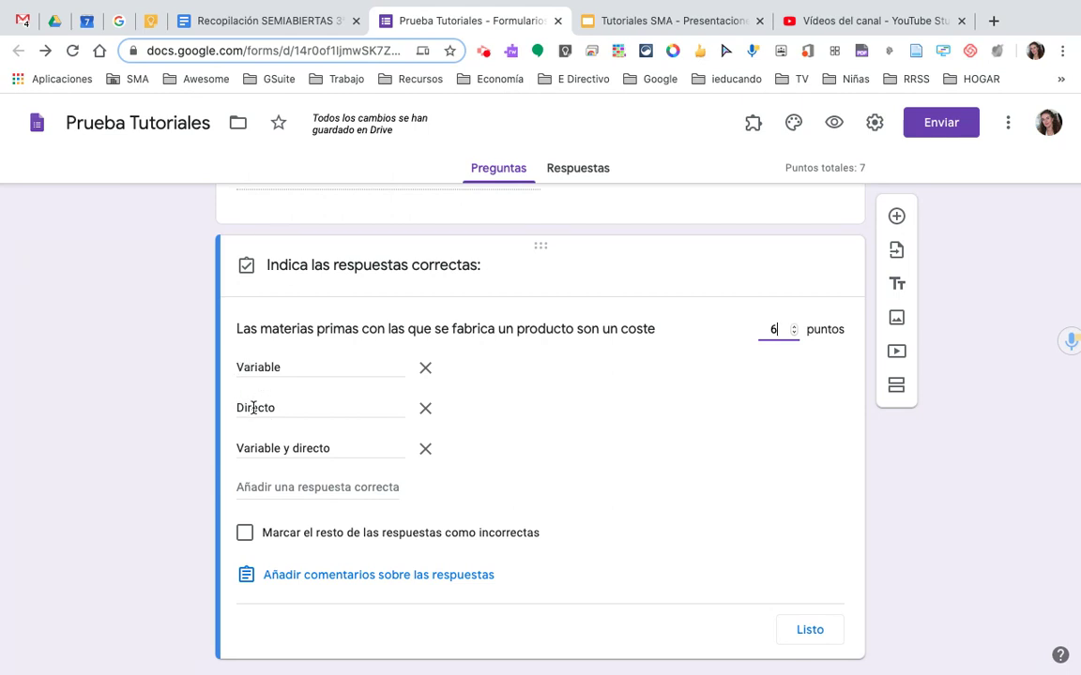
left_click(245, 534)
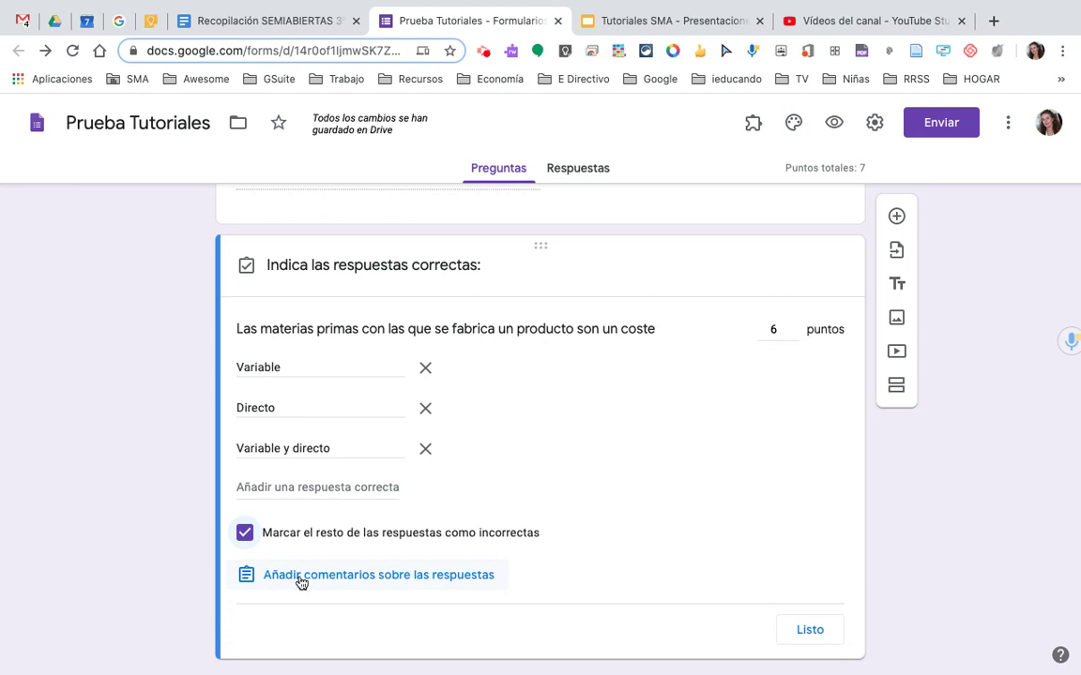
left_click(359, 581)
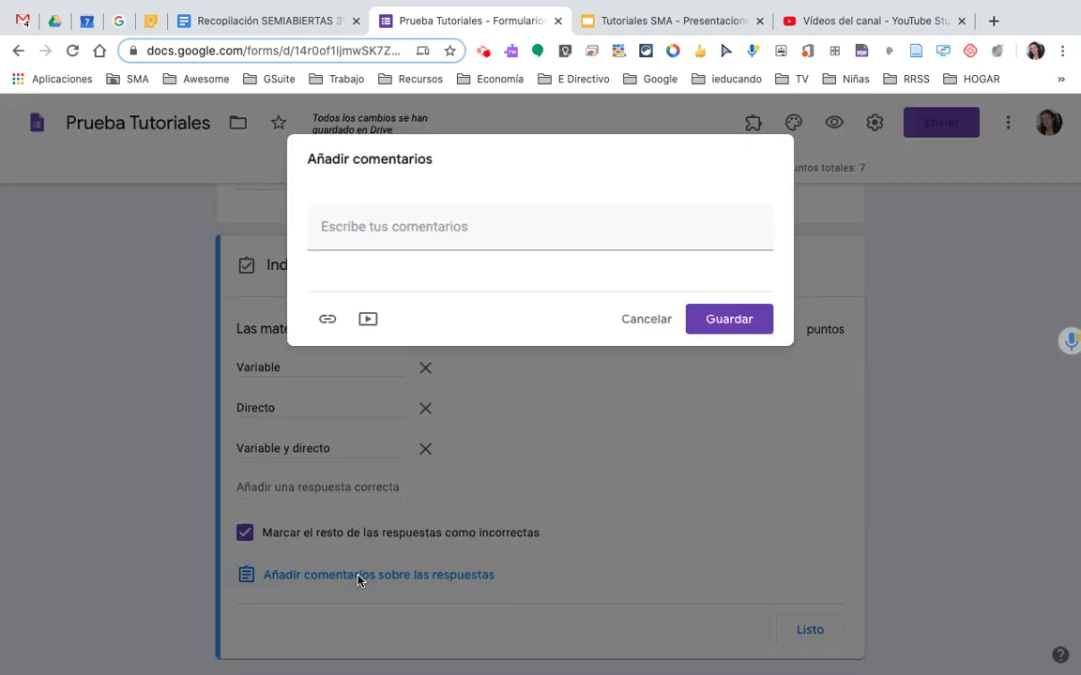
left_click(408, 226)
type("Revisa")
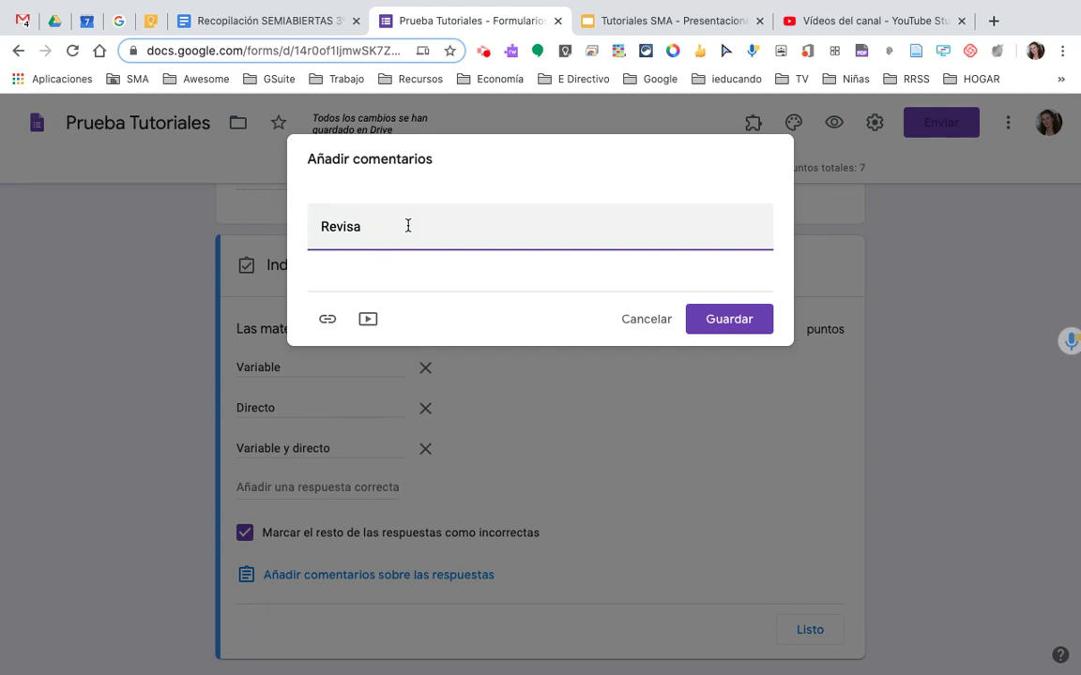
type(" el pa")
type("apar")
type("ted")
key("BackSpace")
key("BackSpace")
type("ado de clases de costes")
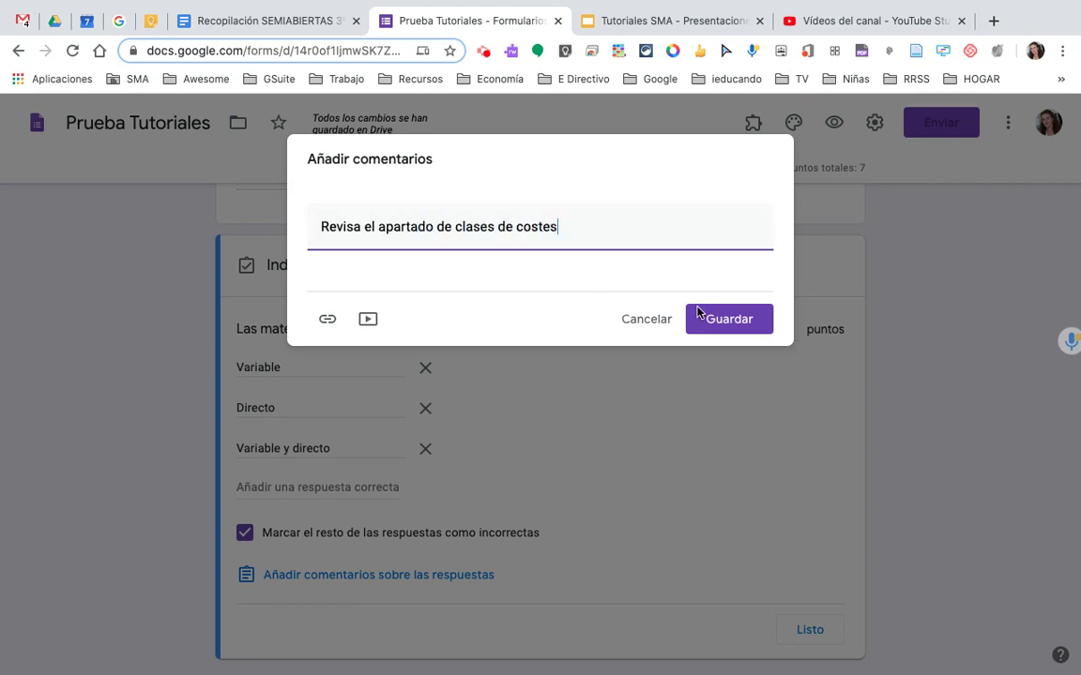
left_click(744, 321)
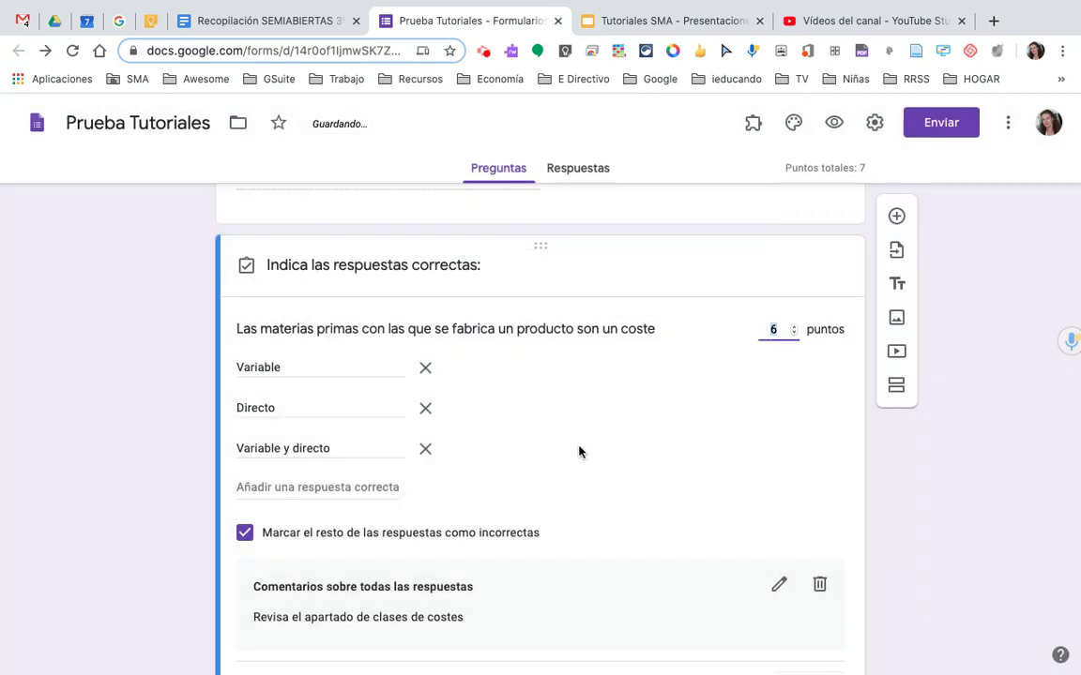
Open the answer key of the question about the production quantity without profit or loss and set its value to 3 points
scroll(587, 453, "up", 3)
left_click(469, 388)
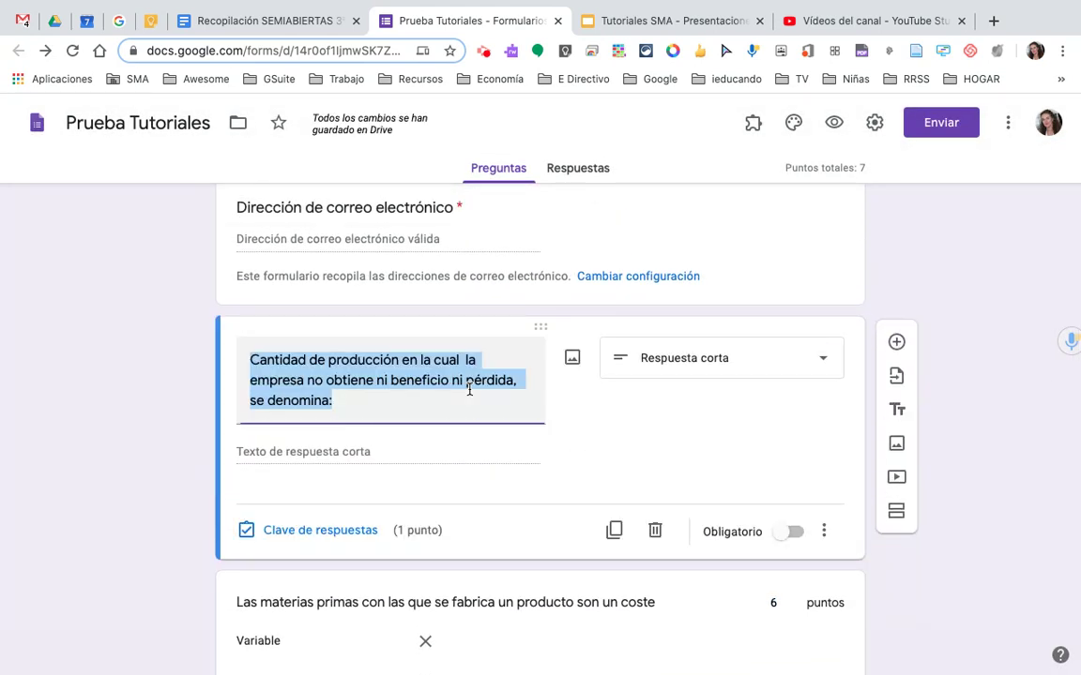
left_click(321, 531)
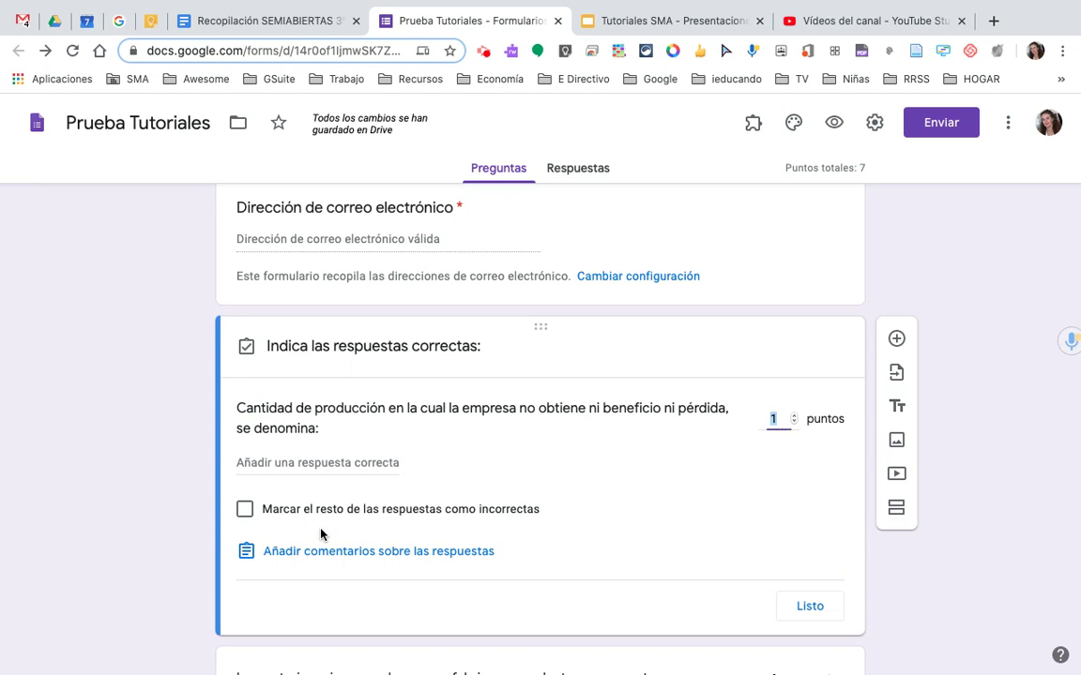
scroll(674, 495, "down", 3)
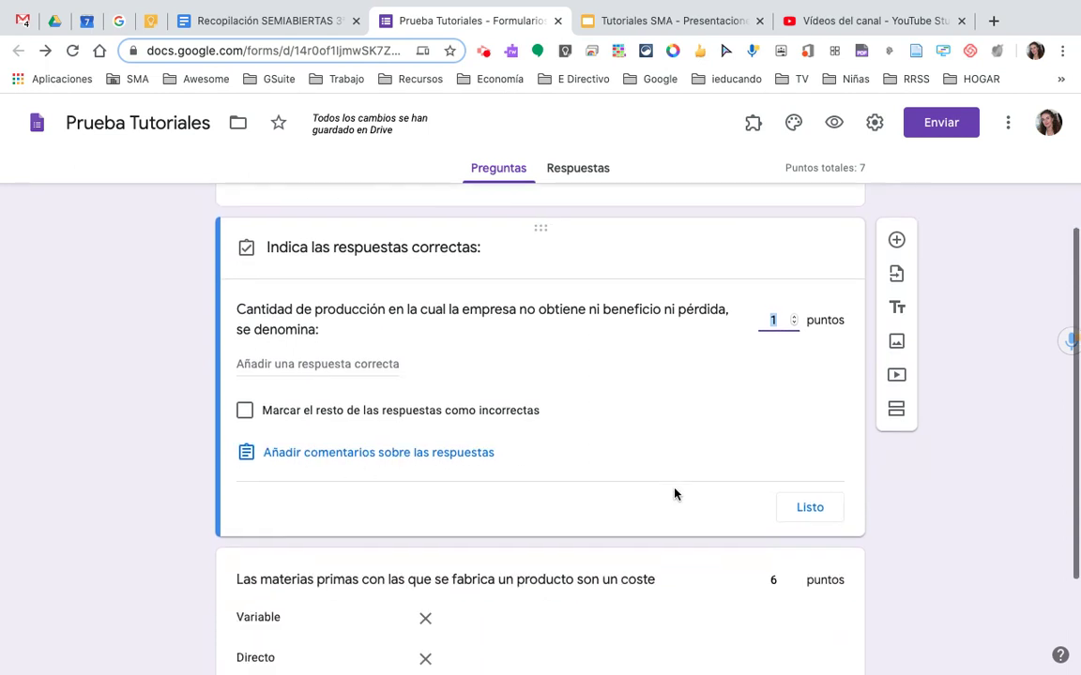
scroll(676, 494, "up", 2)
left_click(794, 378)
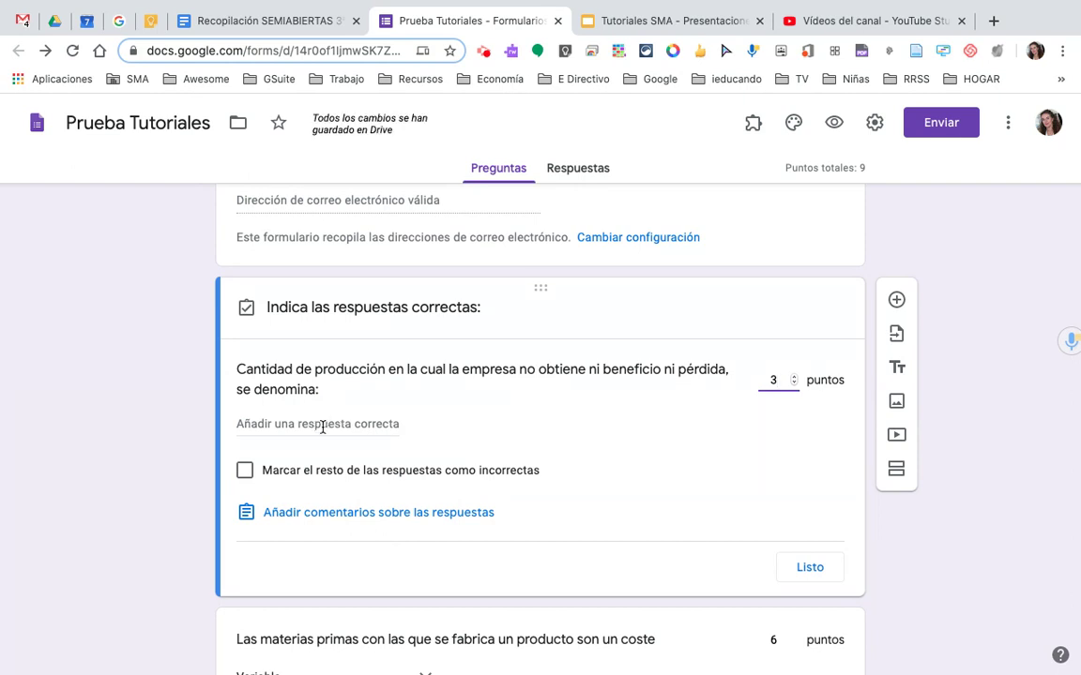
Add "Punto muerto" and "Umbral de rentabilidad" as correct answers and mark all other answers as incorrect
left_click(322, 424)
type("Pu")
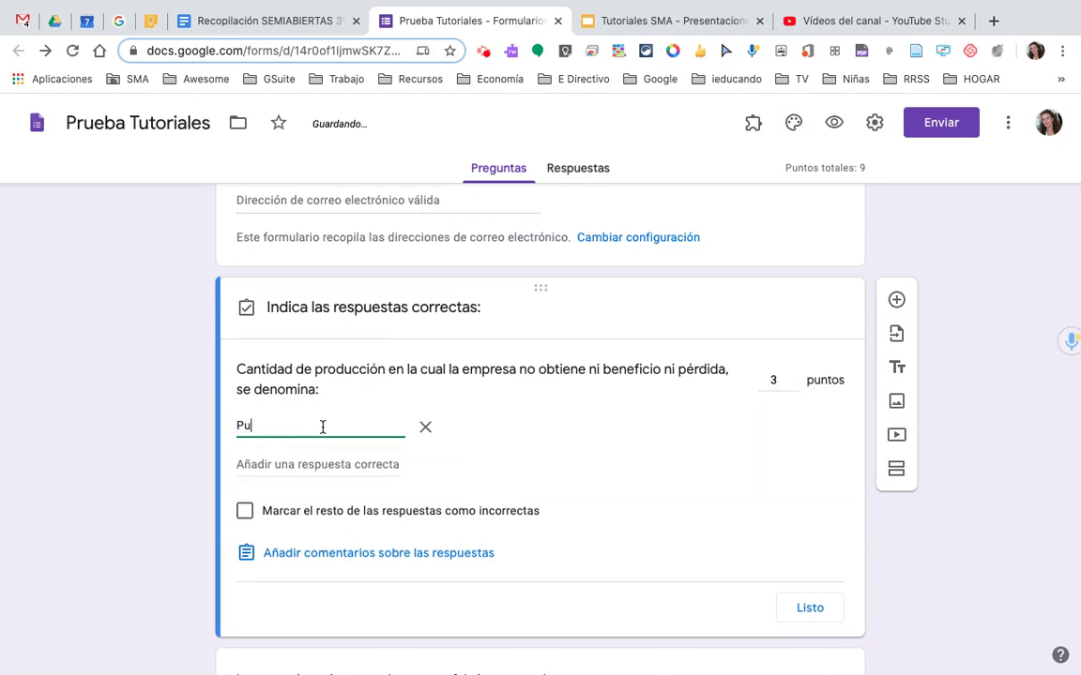
type("nto muerto")
left_click(297, 465)
type("Umbral de rentabilidad")
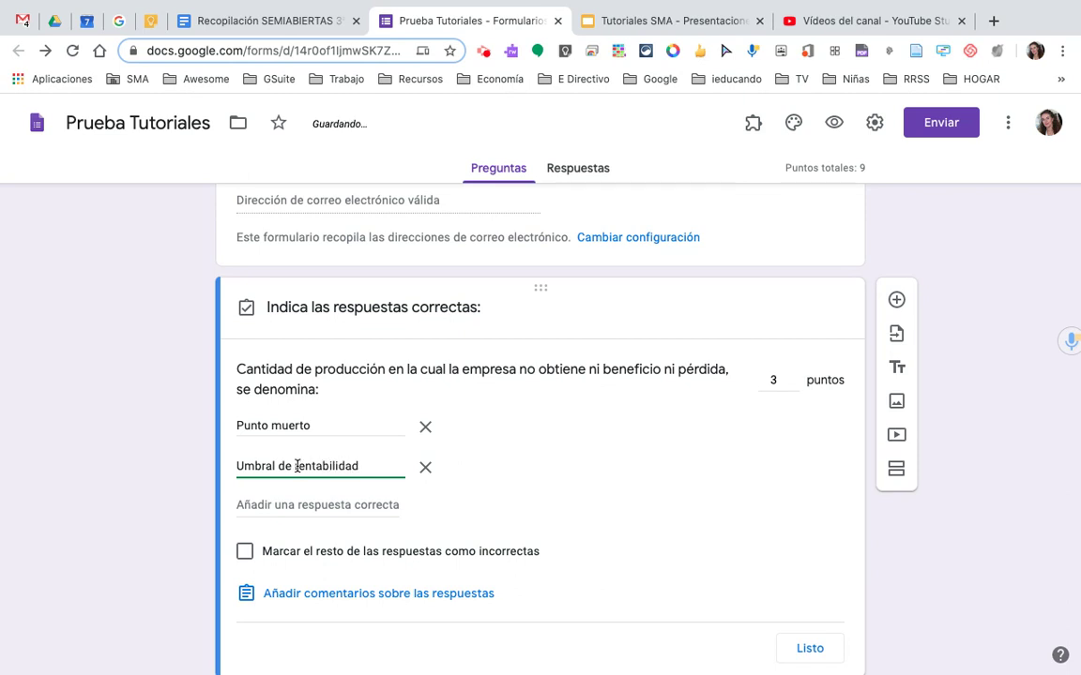
left_click(244, 553)
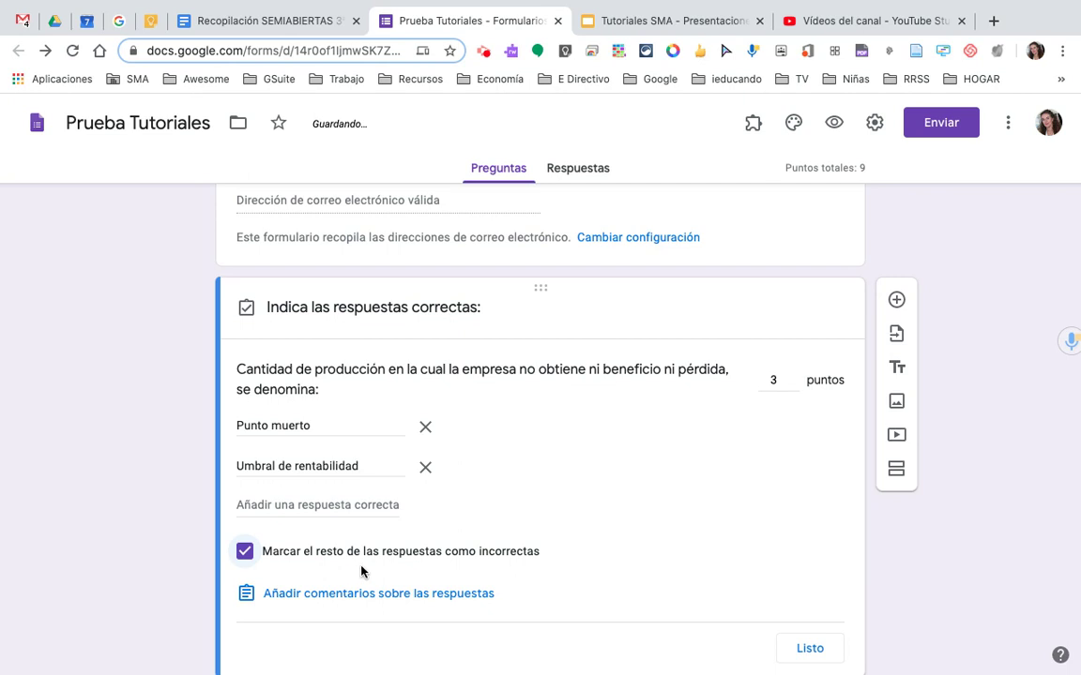
Add and save the answer feedback "revisa el Tema de Producción" for the production quantity question
scroll(374, 588, "down", 2)
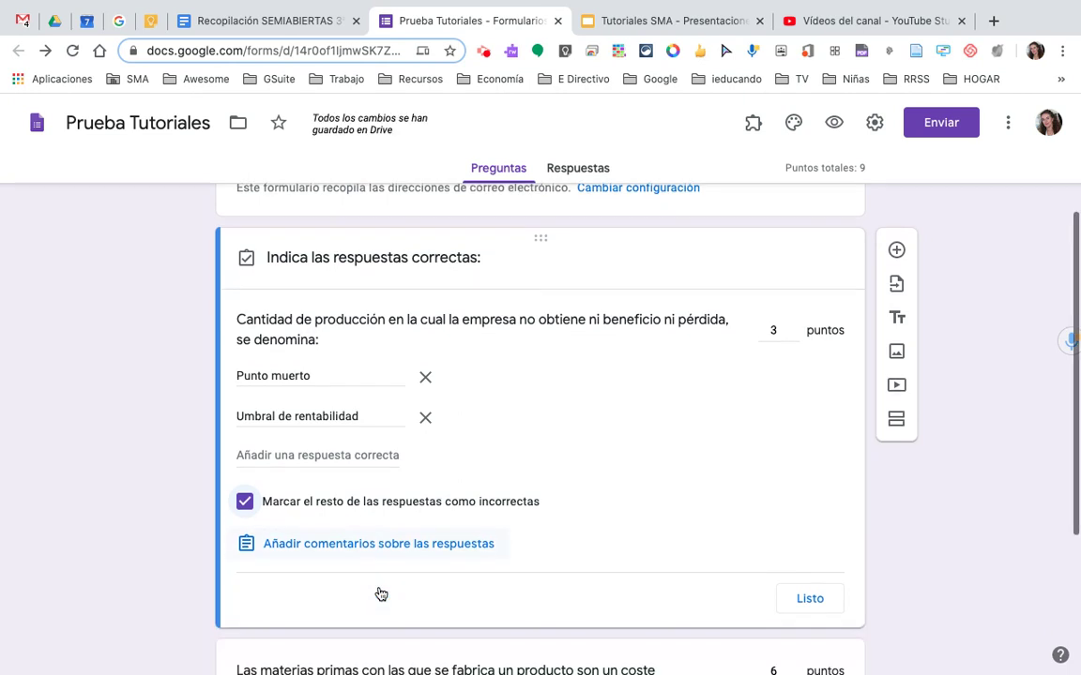
left_click(378, 530)
left_click(467, 220)
type("revisa el Tema de Producción")
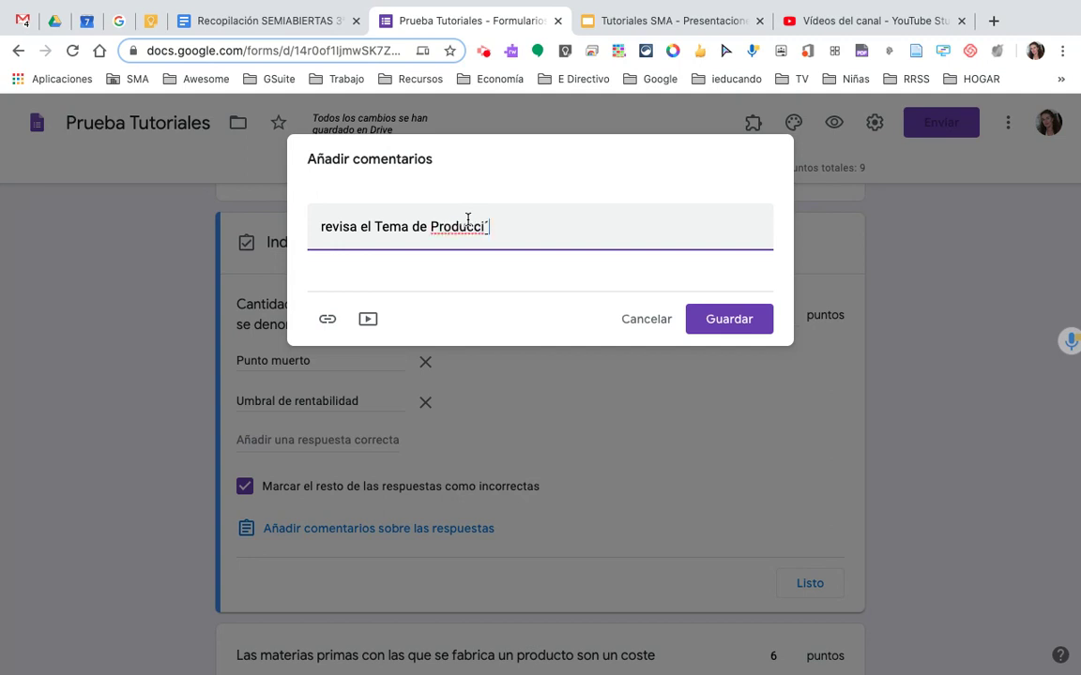
left_click(741, 321)
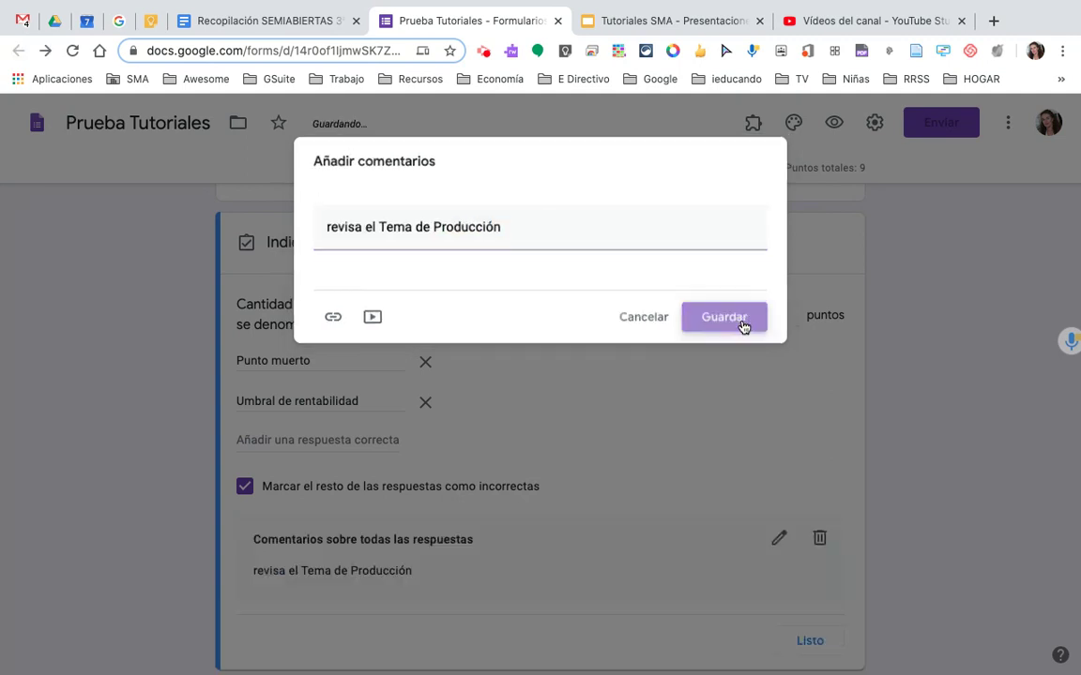
Look over the edited question and open the respondent preview of the quiz
scroll(634, 480, "down", 2)
scroll(634, 480, "up", 4)
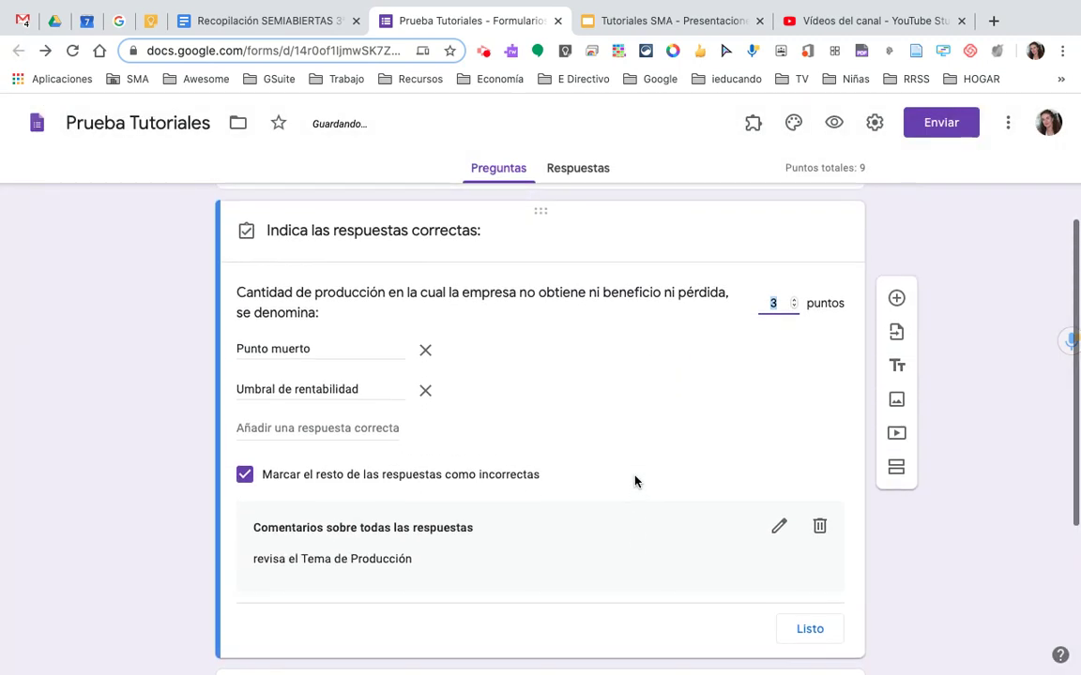
scroll(634, 480, "up", 2)
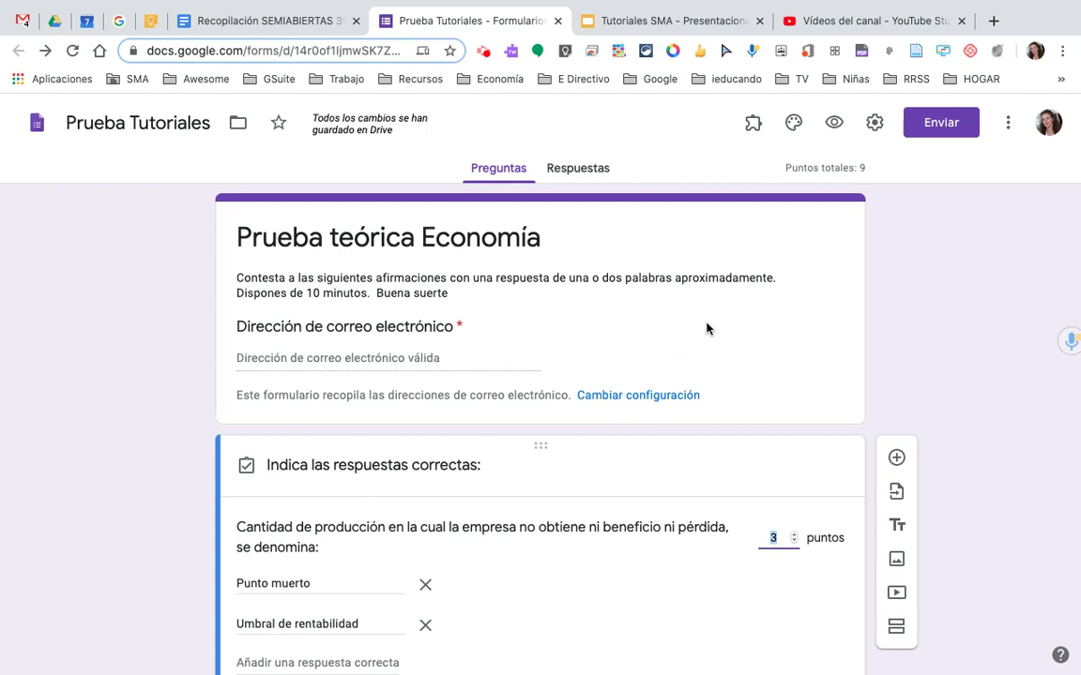
left_click(834, 125)
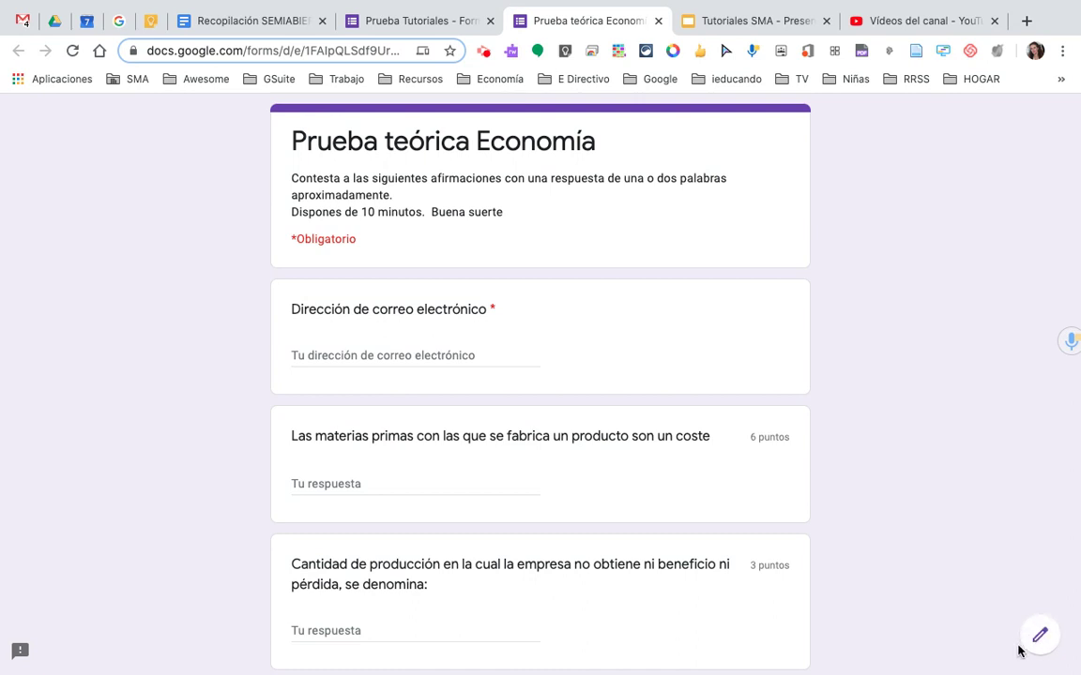
Fill in the respondent's e-mail, answer the two questions with "directo" and "umbral de rentabilidad", and submit the quiz
left_click(360, 361)
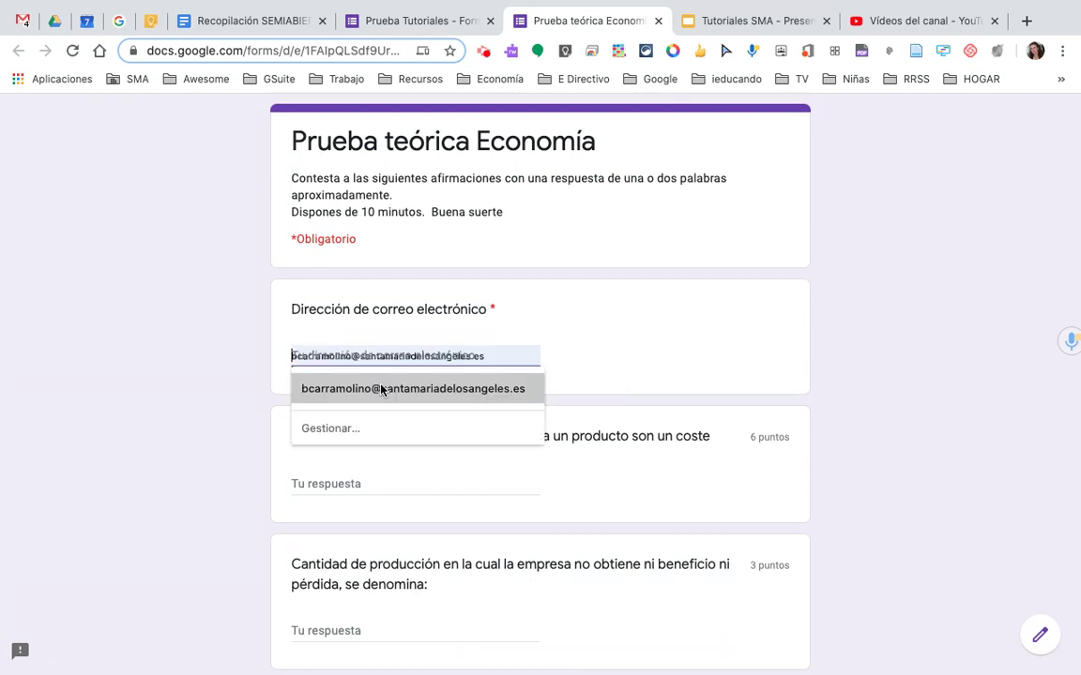
left_click(379, 389)
scroll(410, 452, "down", 2)
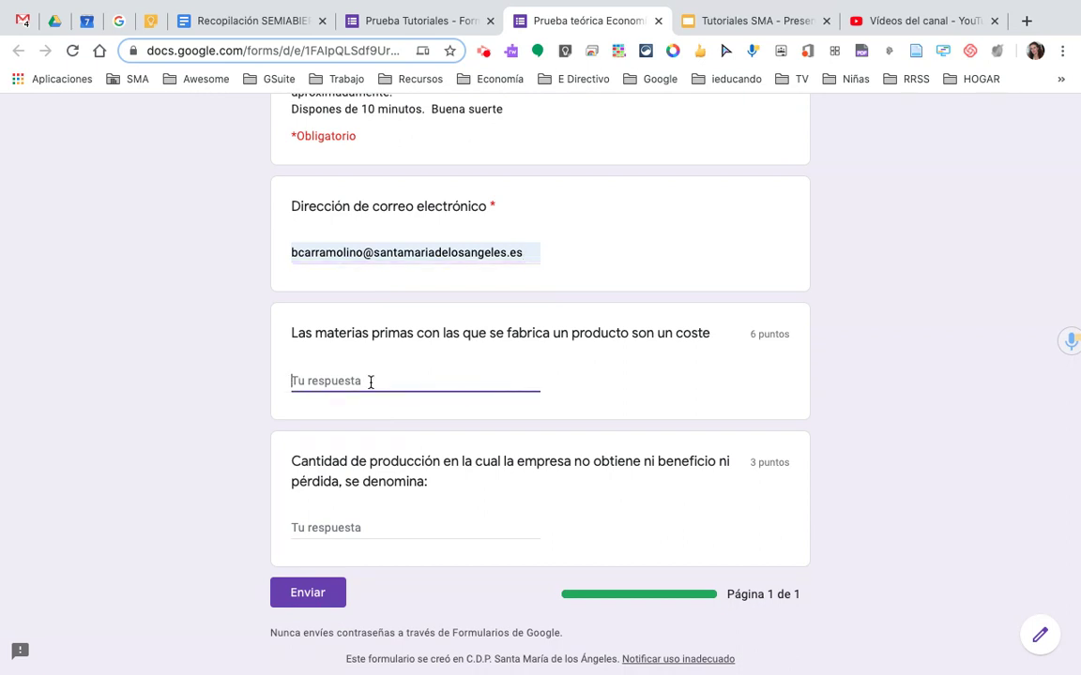
type("directo")
left_click(349, 529)
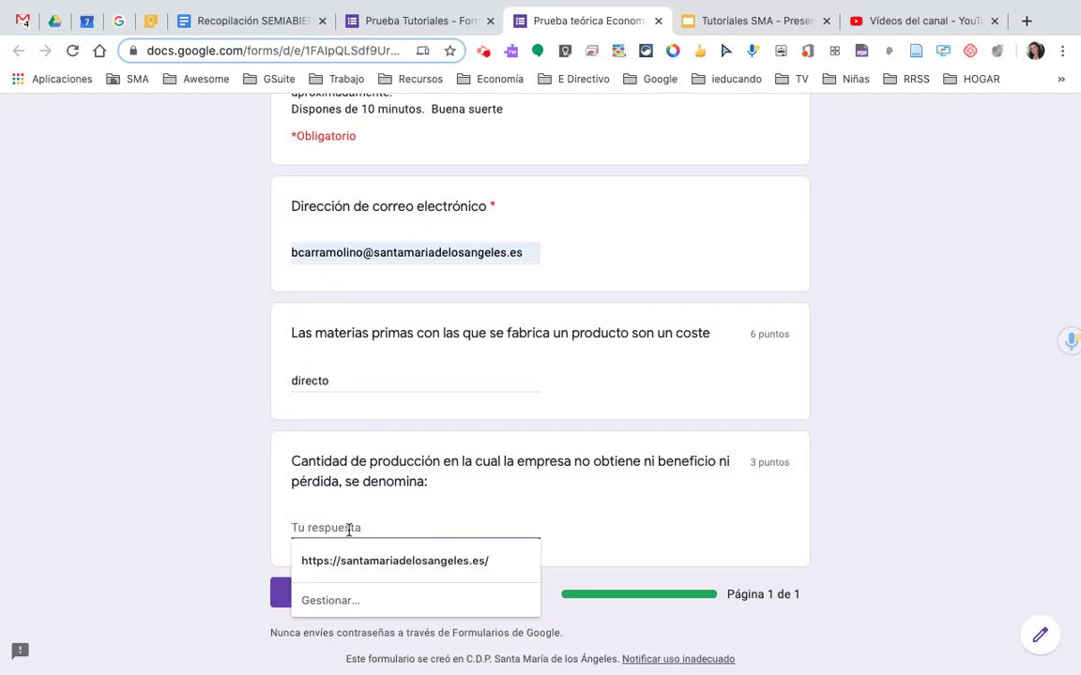
type("umbral de rentabilidad")
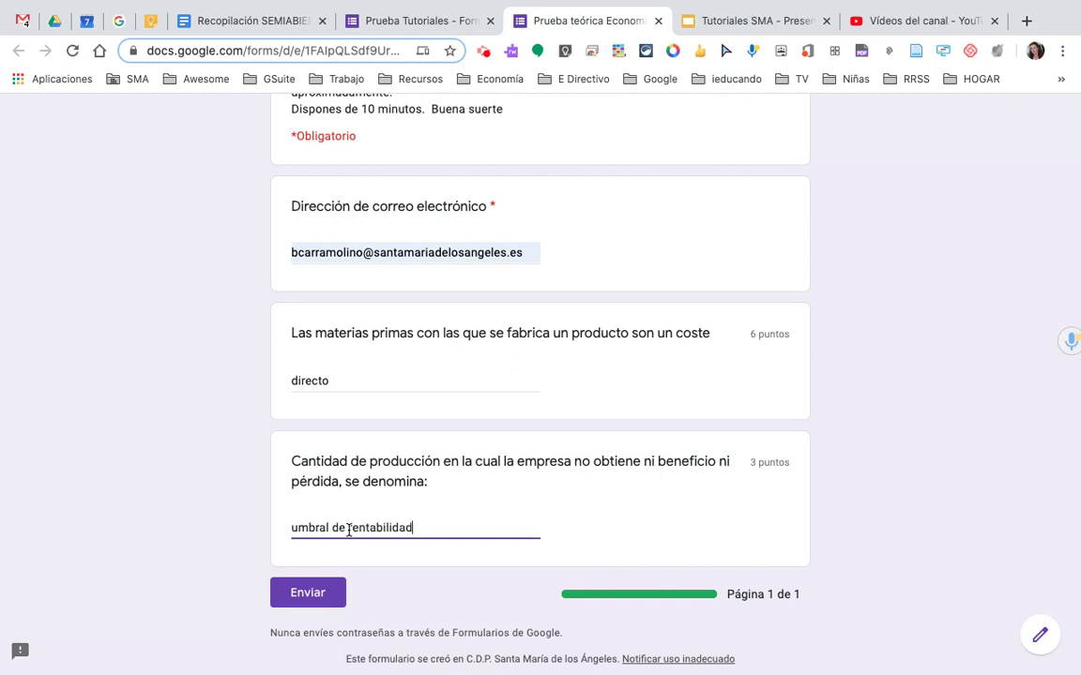
left_click(308, 596)
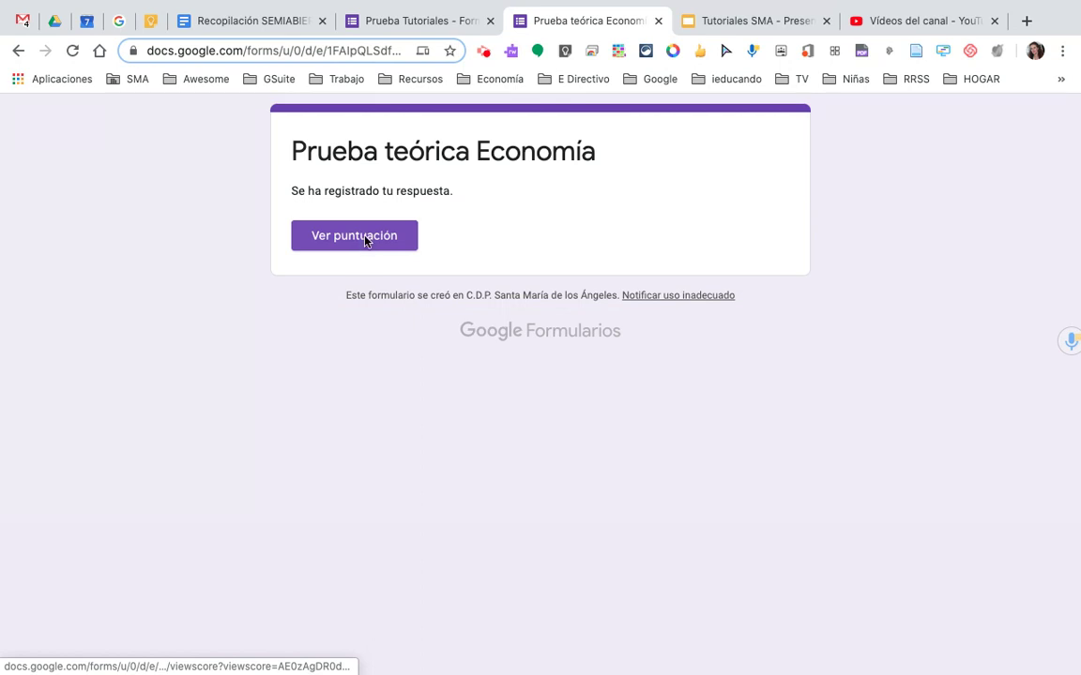
View the submitted quiz's score and examine the grading, correct answers and feedback of both questions
left_click(366, 241)
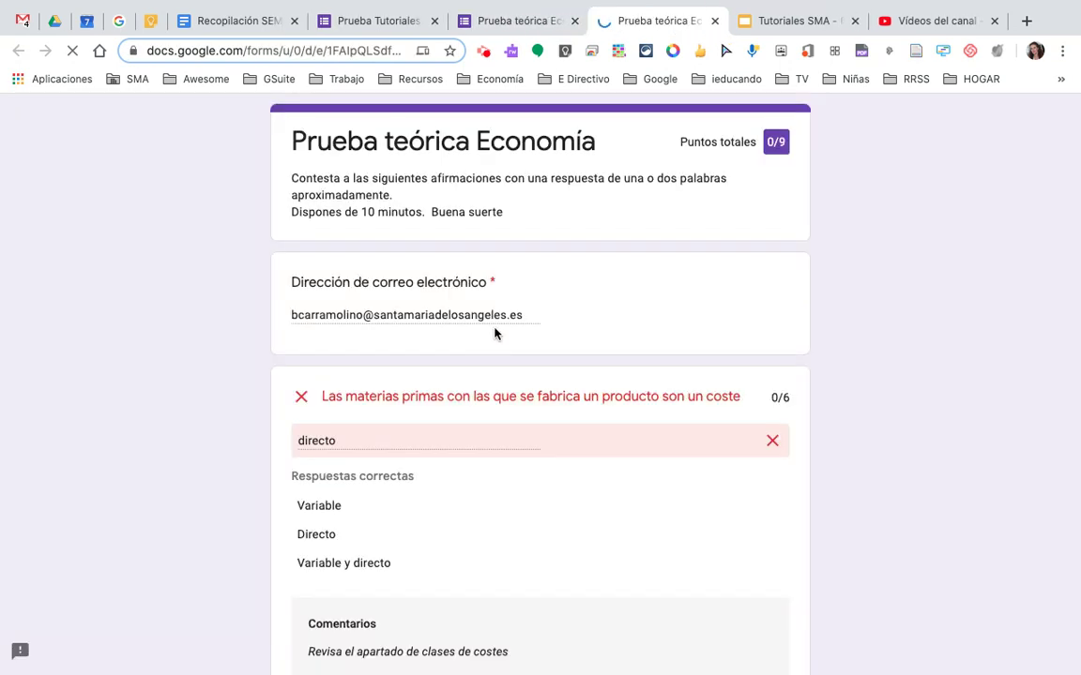
scroll(470, 447, "down", 3)
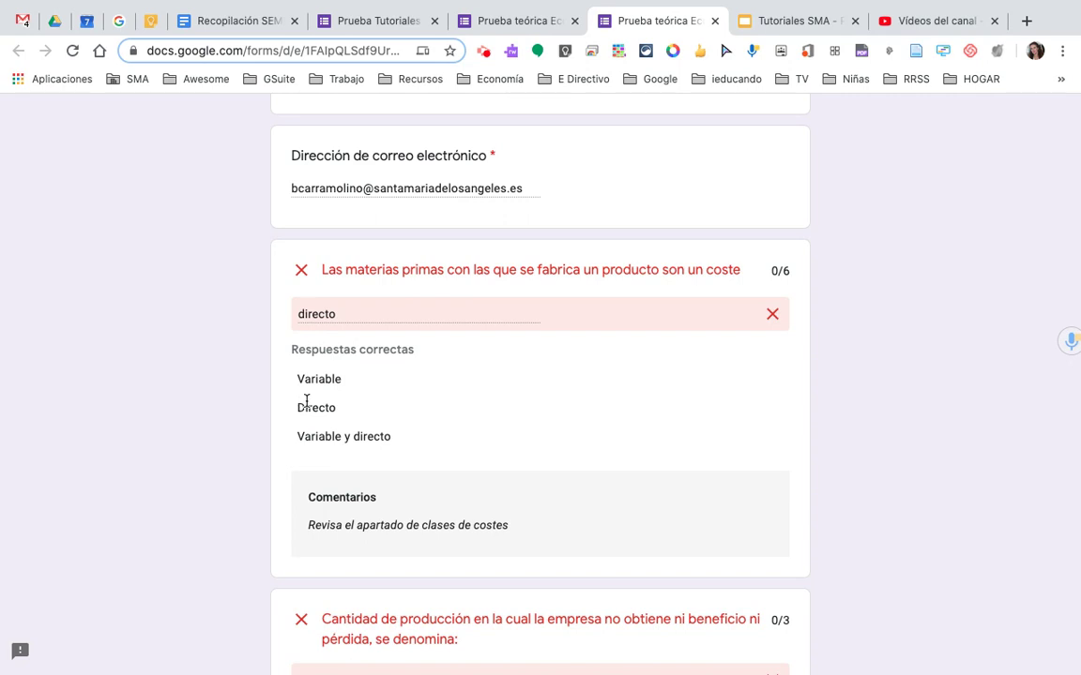
scroll(464, 382, "down", 2)
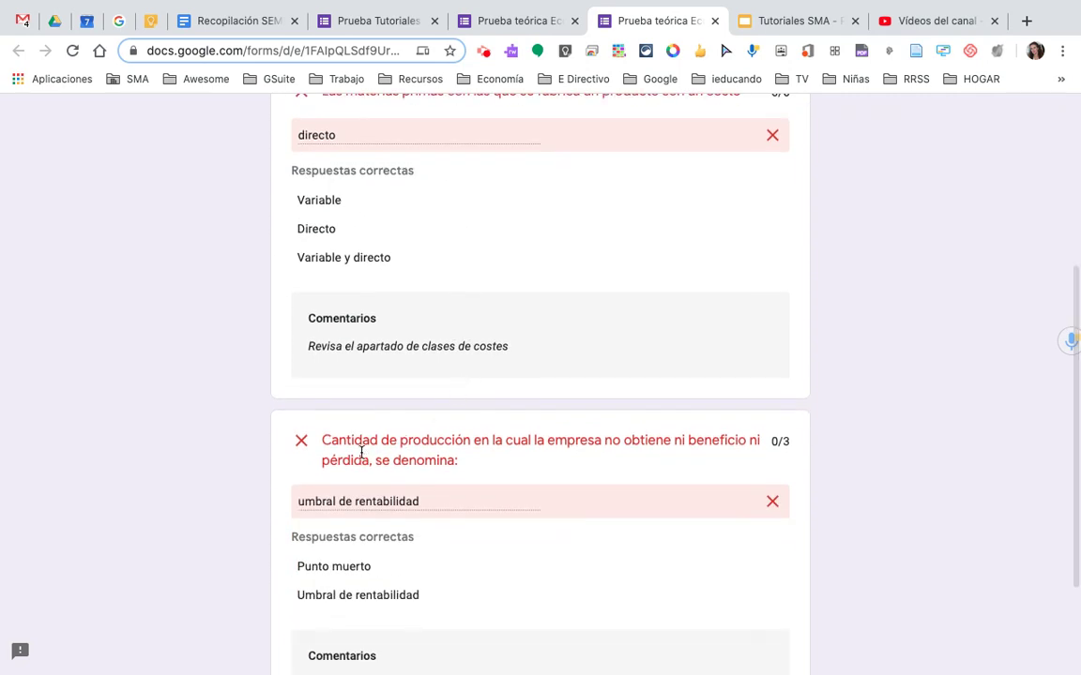
scroll(468, 509, "down", 1)
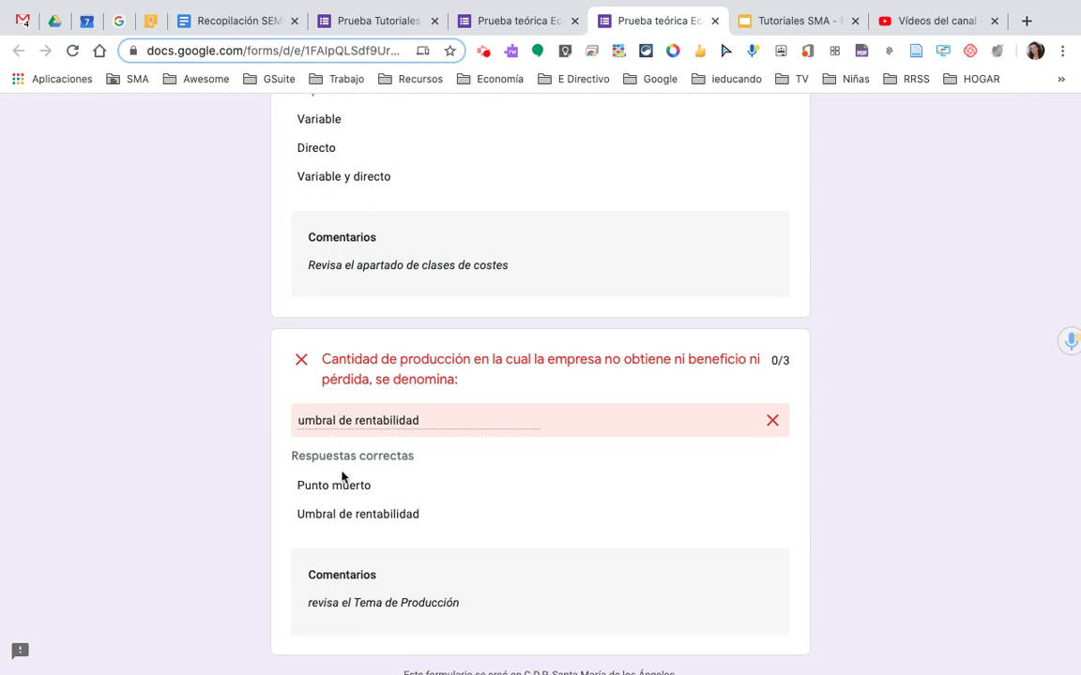
scroll(381, 532, "down", 1)
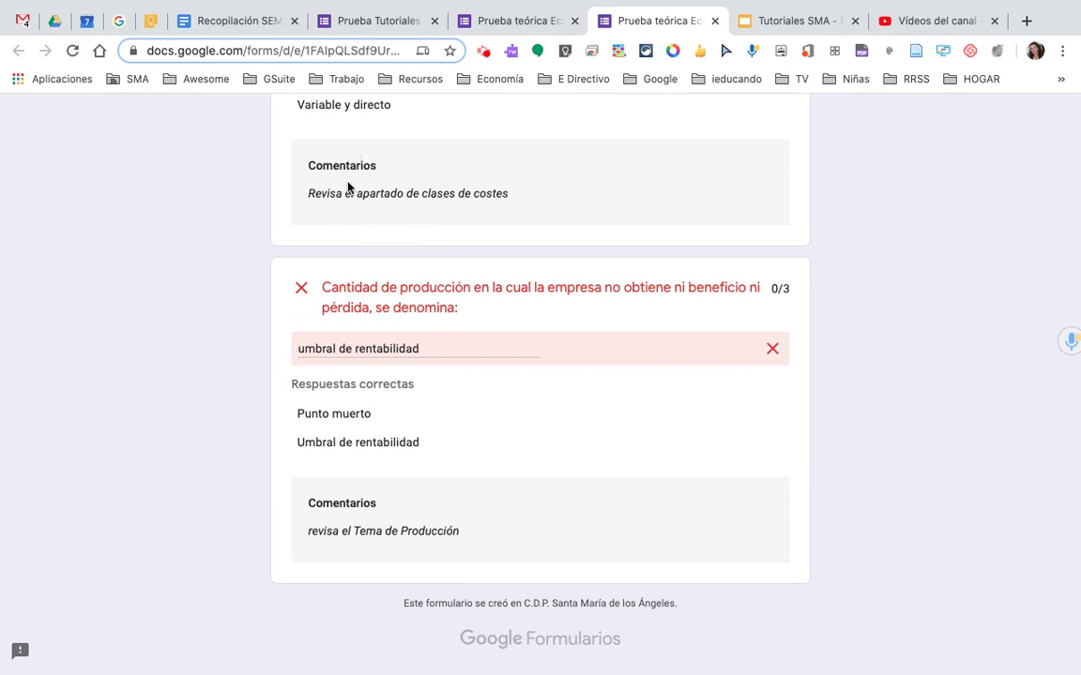
scroll(344, 192, "up", 2)
scroll(344, 192, "up", 3)
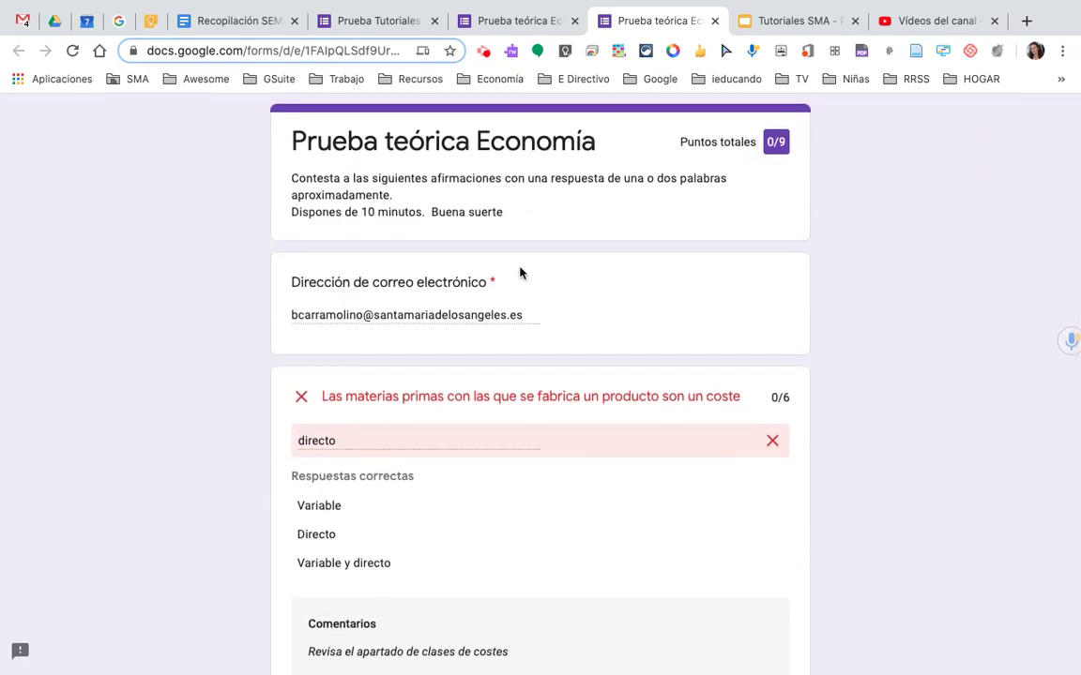
scroll(537, 388, "down", 2)
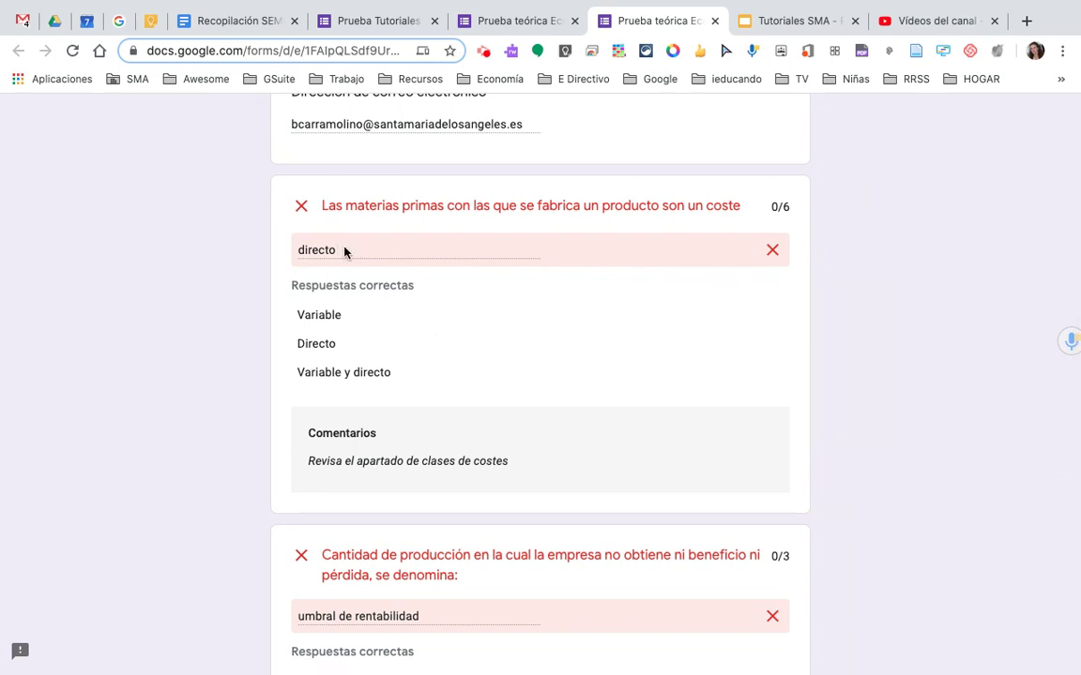
scroll(483, 527, "down", 2)
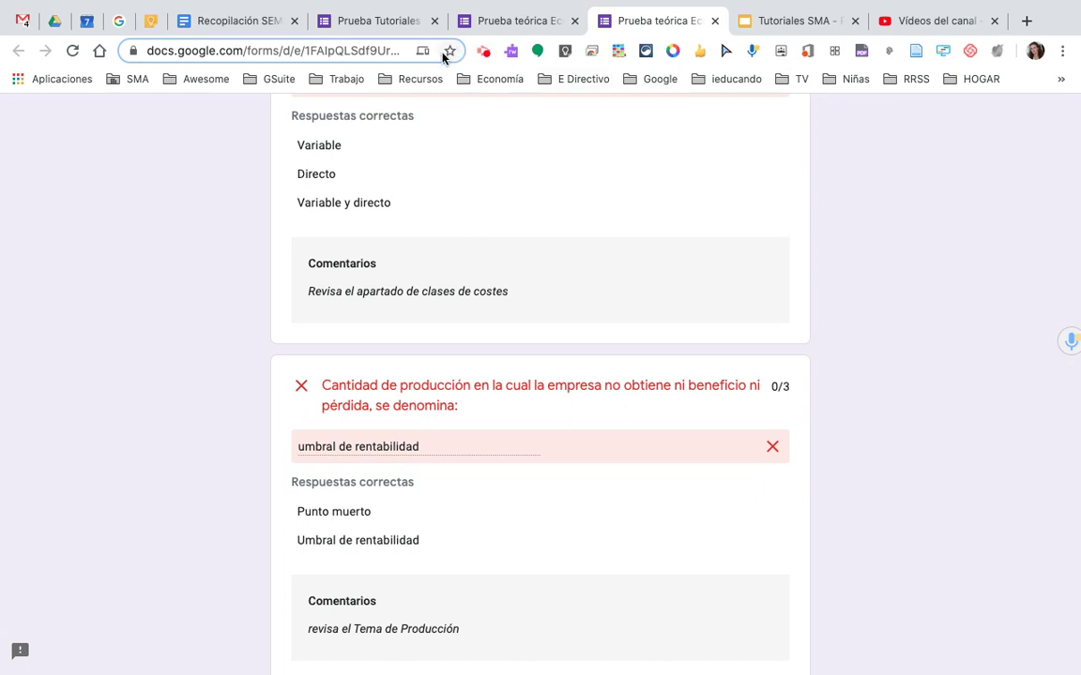
Return to the quiz editor and examine the responses summary, including the score distribution, frequently missed questions and scores
left_click(387, 21)
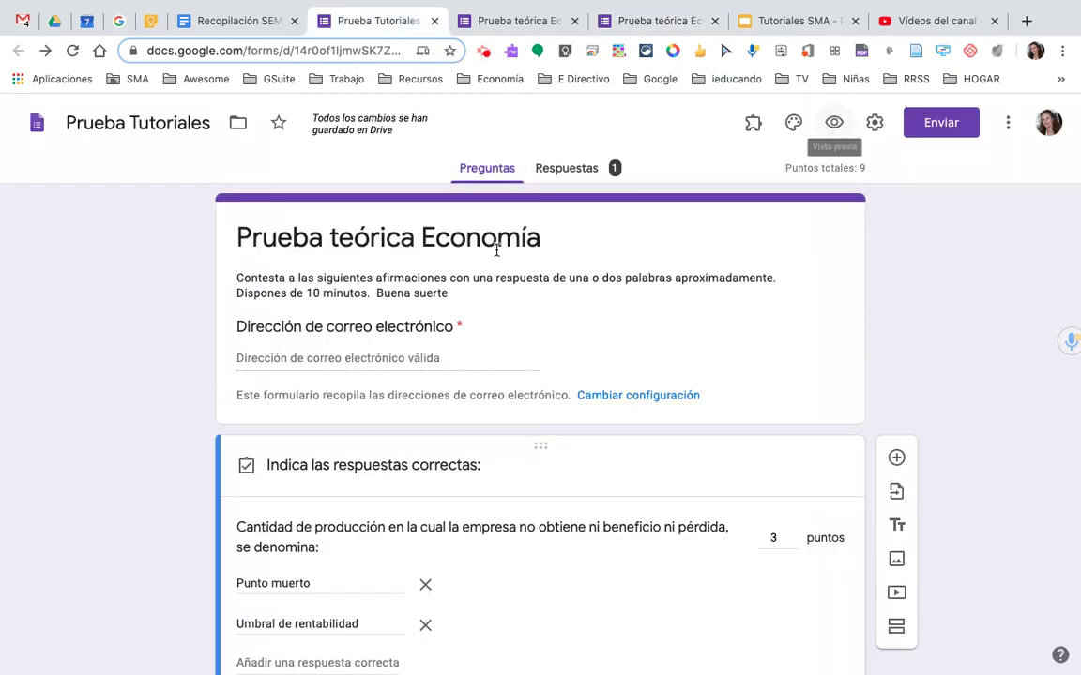
left_click(577, 173)
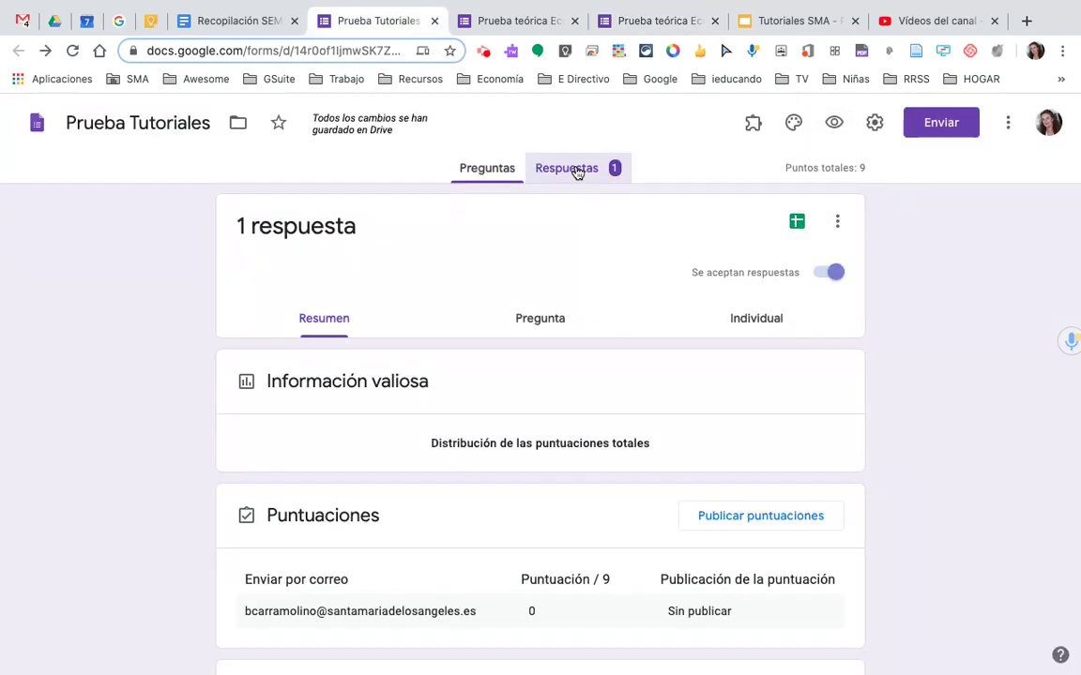
scroll(421, 391, "down", 3)
scroll(420, 398, "down", 5)
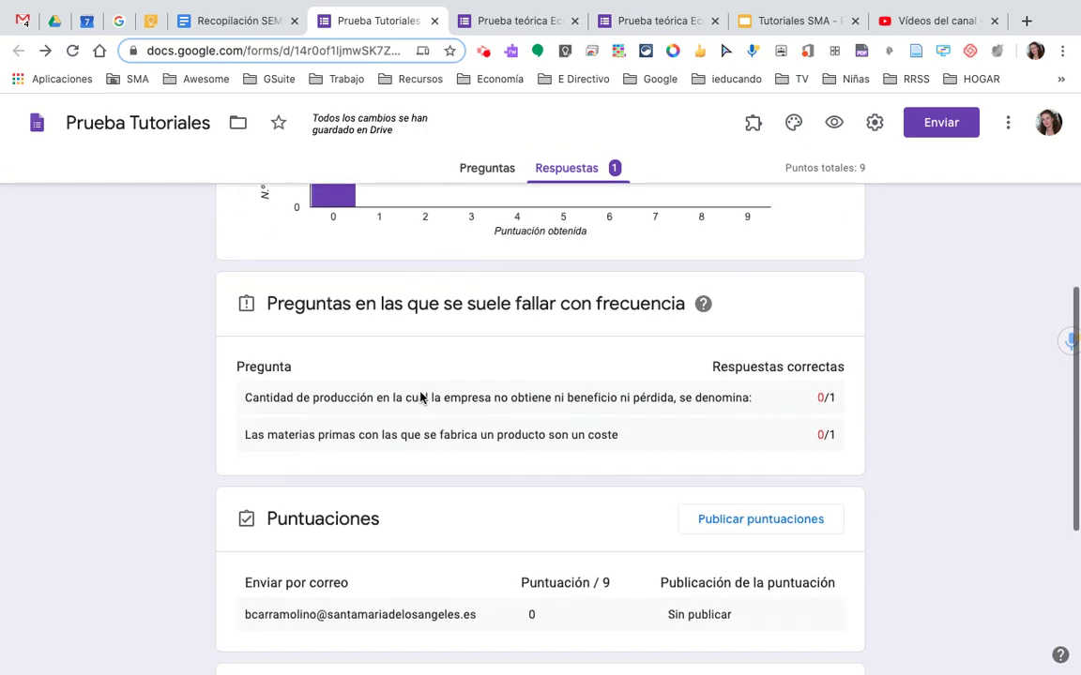
scroll(421, 397, "up", 5)
scroll(420, 398, "up", 4)
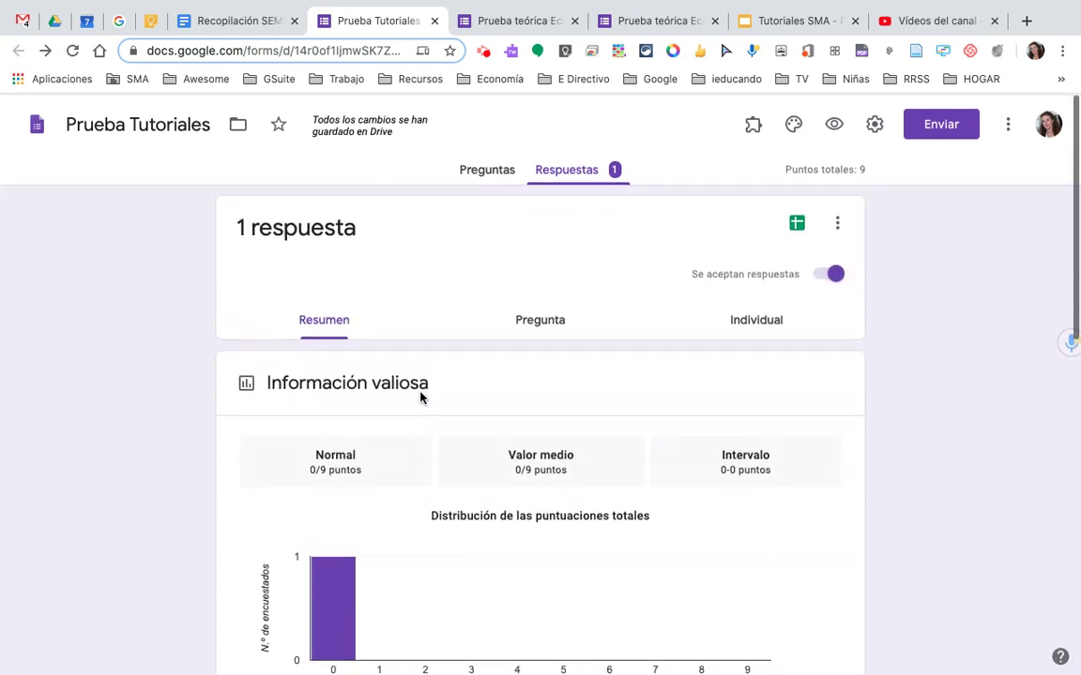
In the per-question responses, mark the answer "umbral de rentabilidad" as correct for 3 points and save the grade
left_click(549, 319)
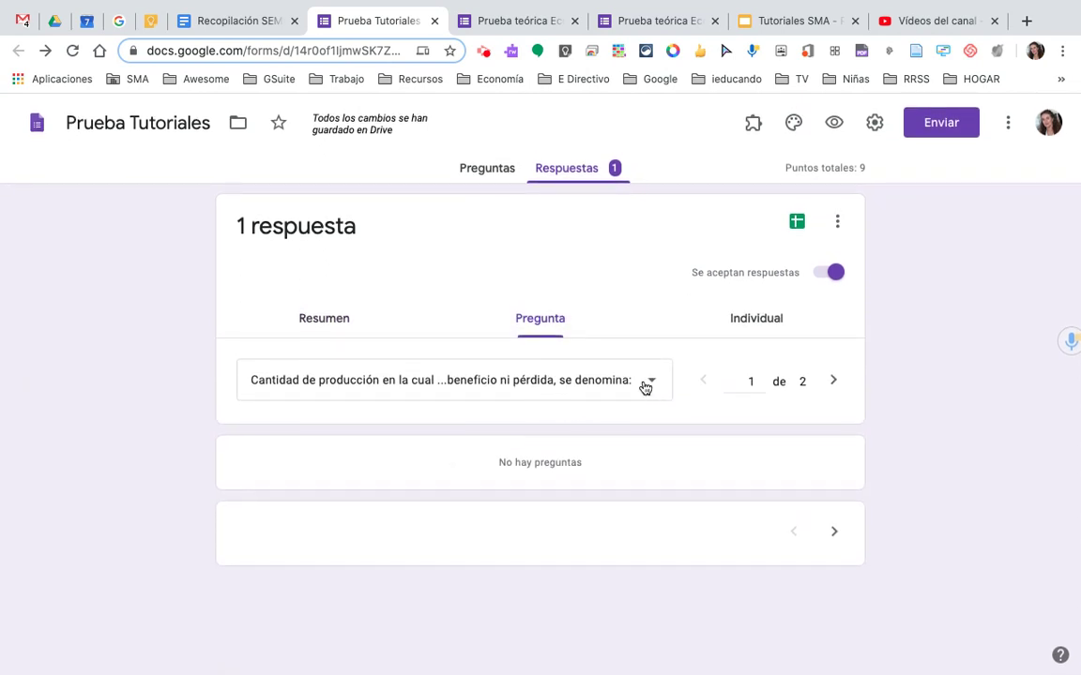
left_click(654, 386)
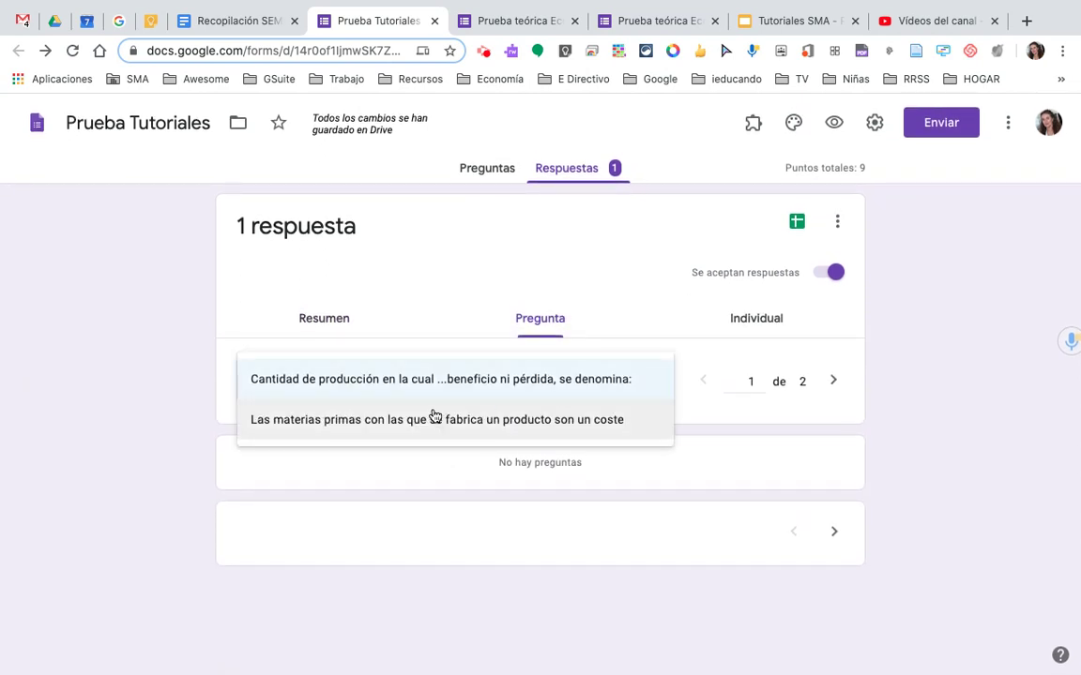
left_click(453, 385)
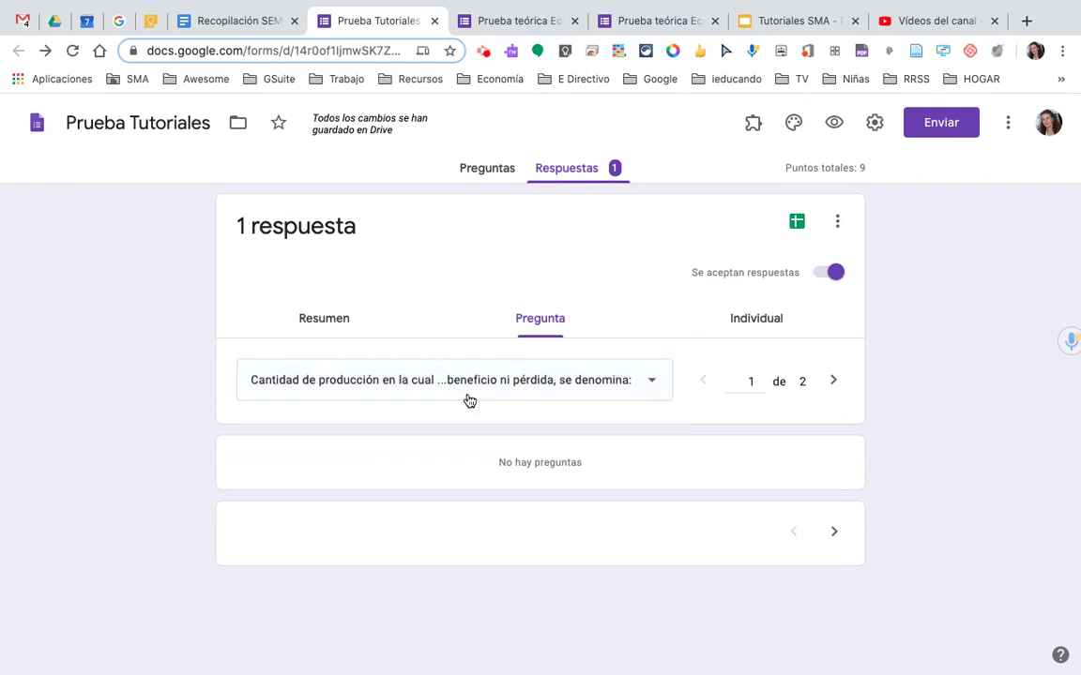
left_click(834, 536)
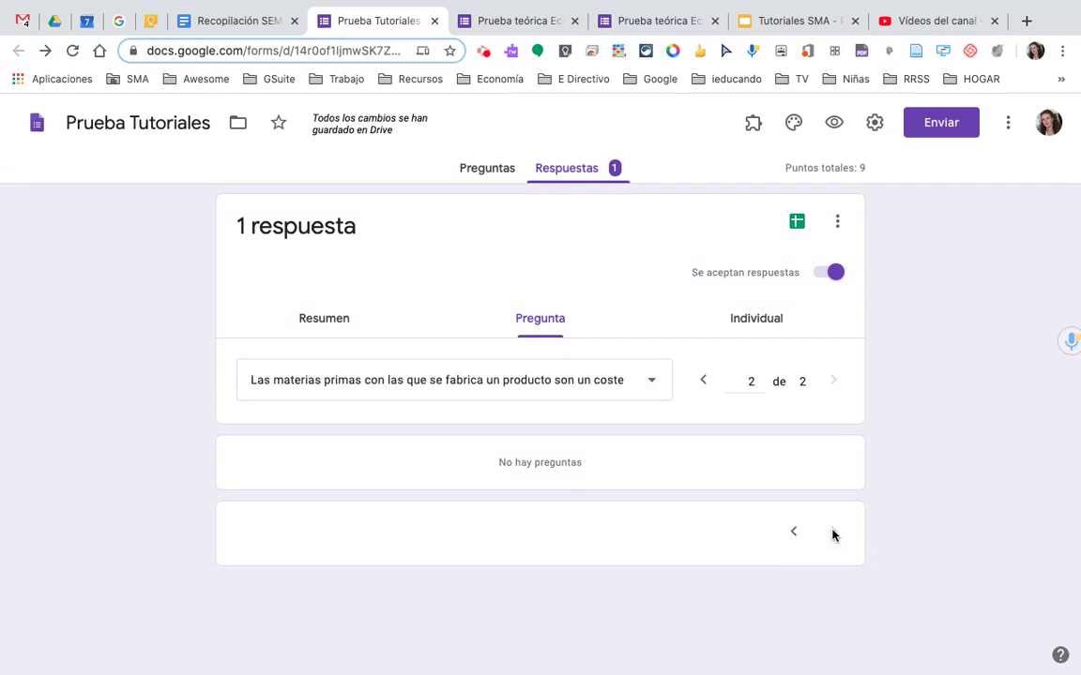
scroll(582, 498, "down", 2)
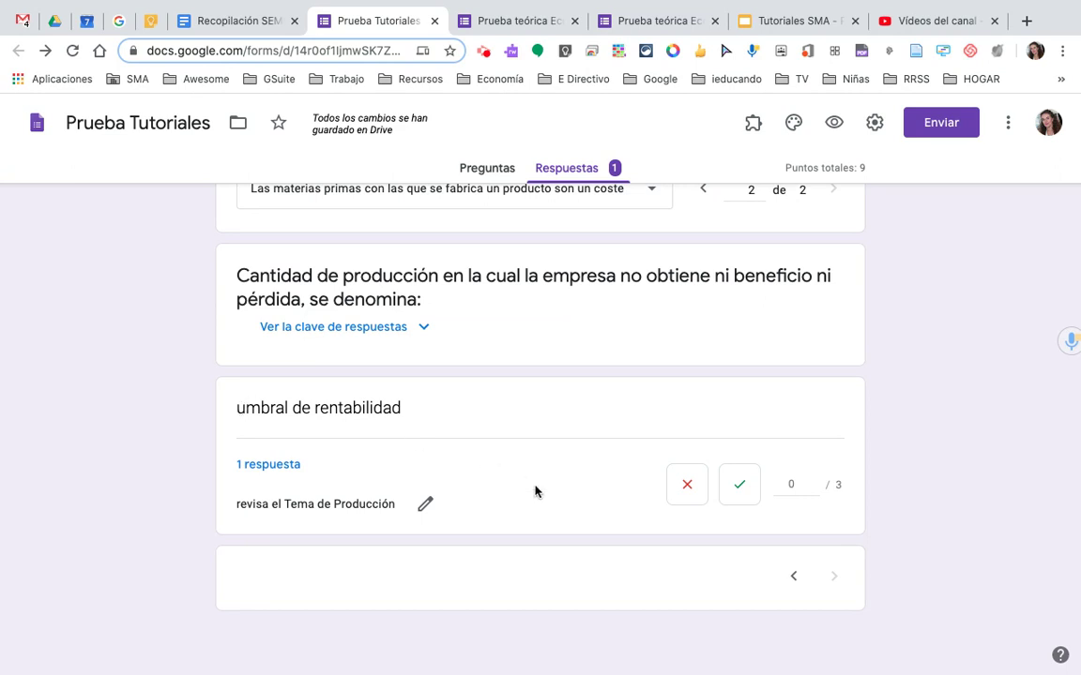
left_click(740, 486)
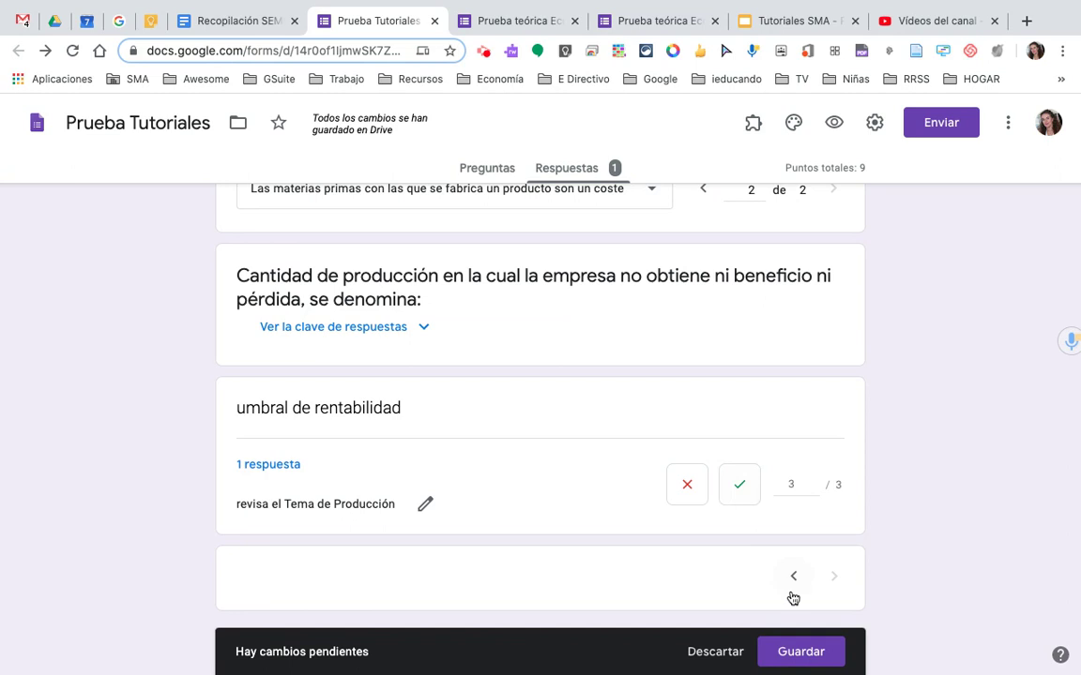
left_click(801, 652)
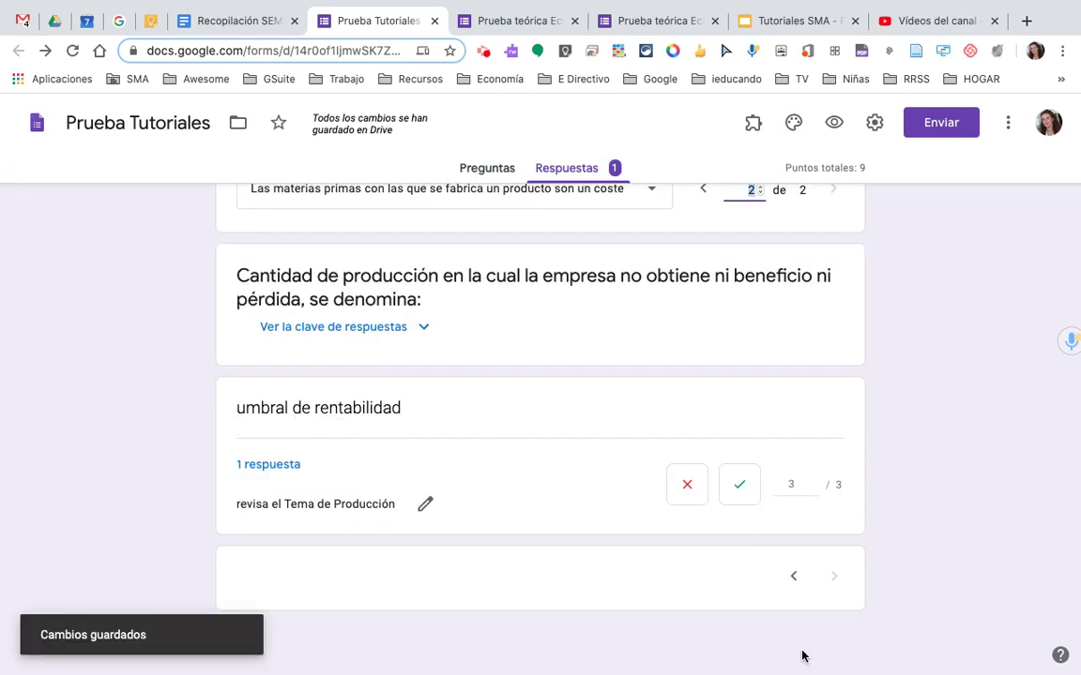
Switch to the raw materials question's responses, give the answer "directo" 3 of 6 points and save the grade
scroll(588, 371, "up", 2)
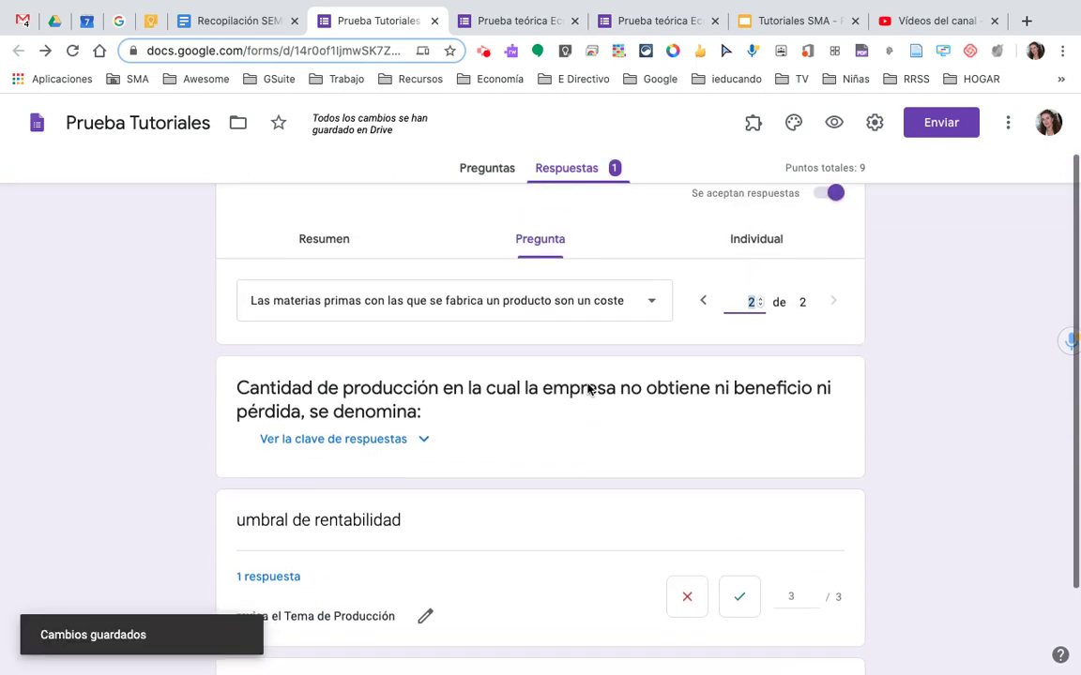
left_click(653, 304)
left_click(554, 259)
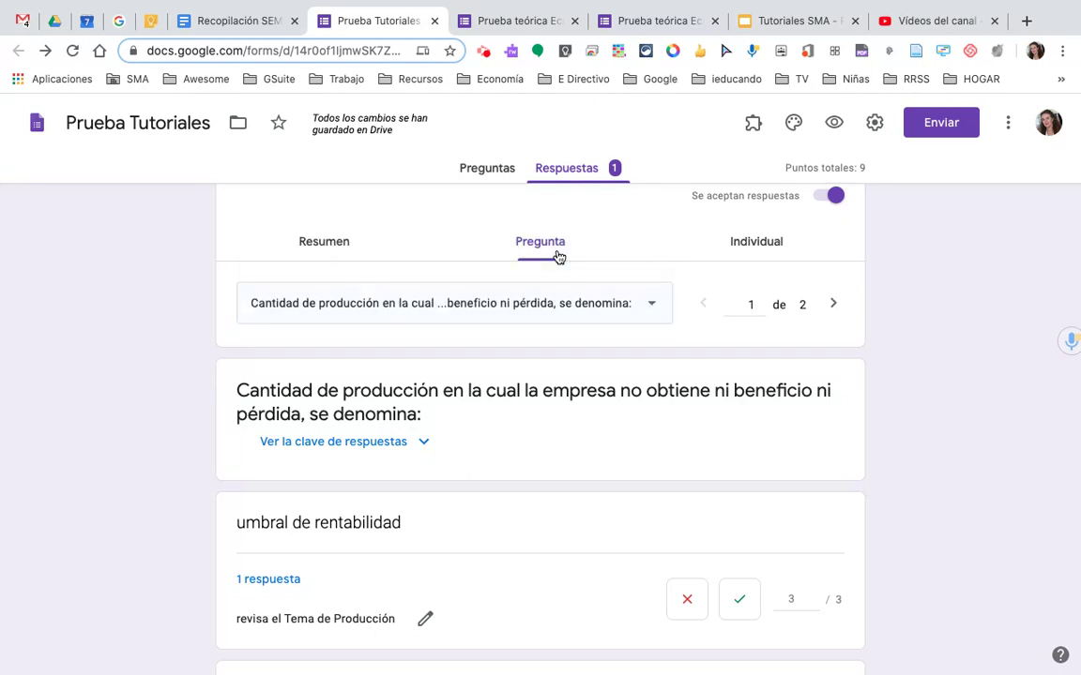
scroll(549, 519, "down", 1)
scroll(549, 519, "down", 1)
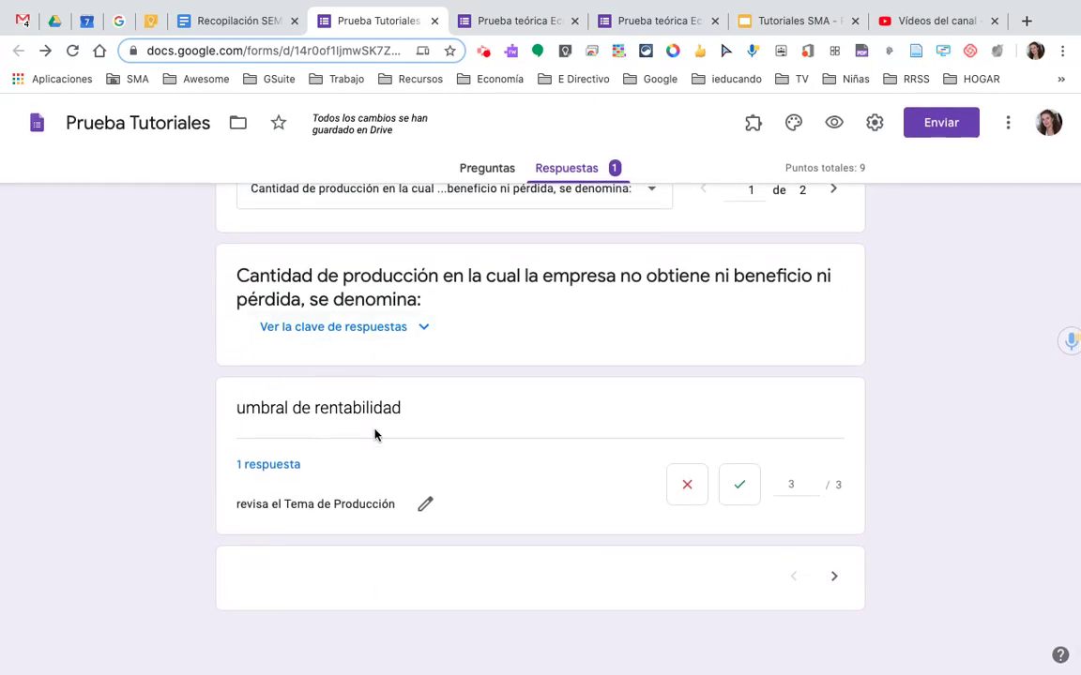
scroll(446, 516, "up", 2)
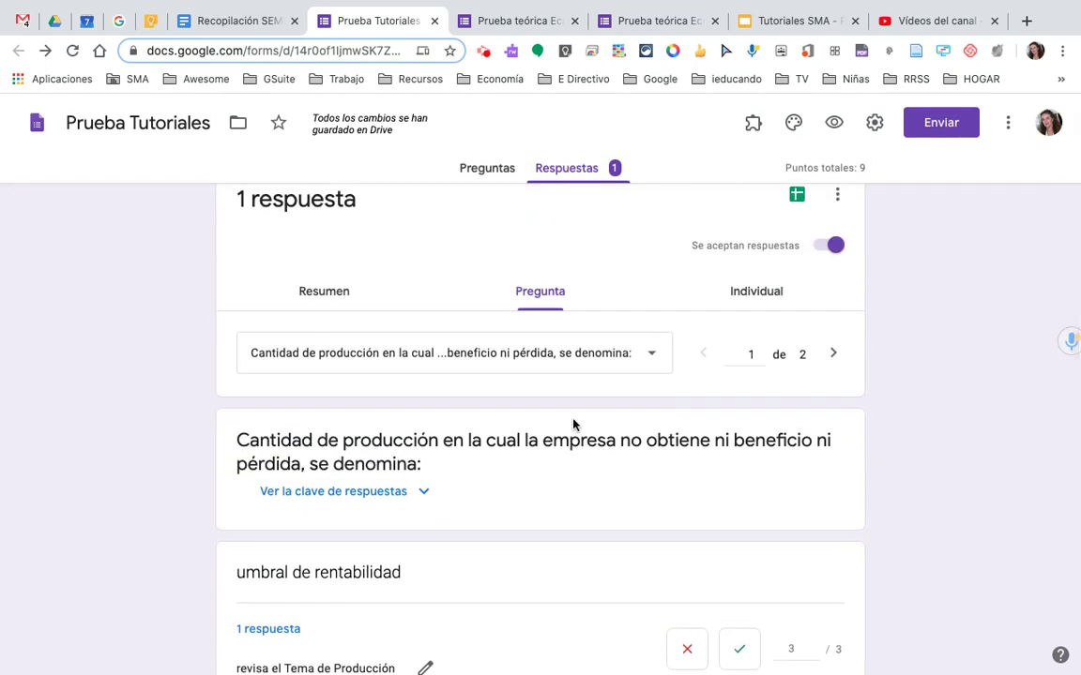
left_click(652, 360)
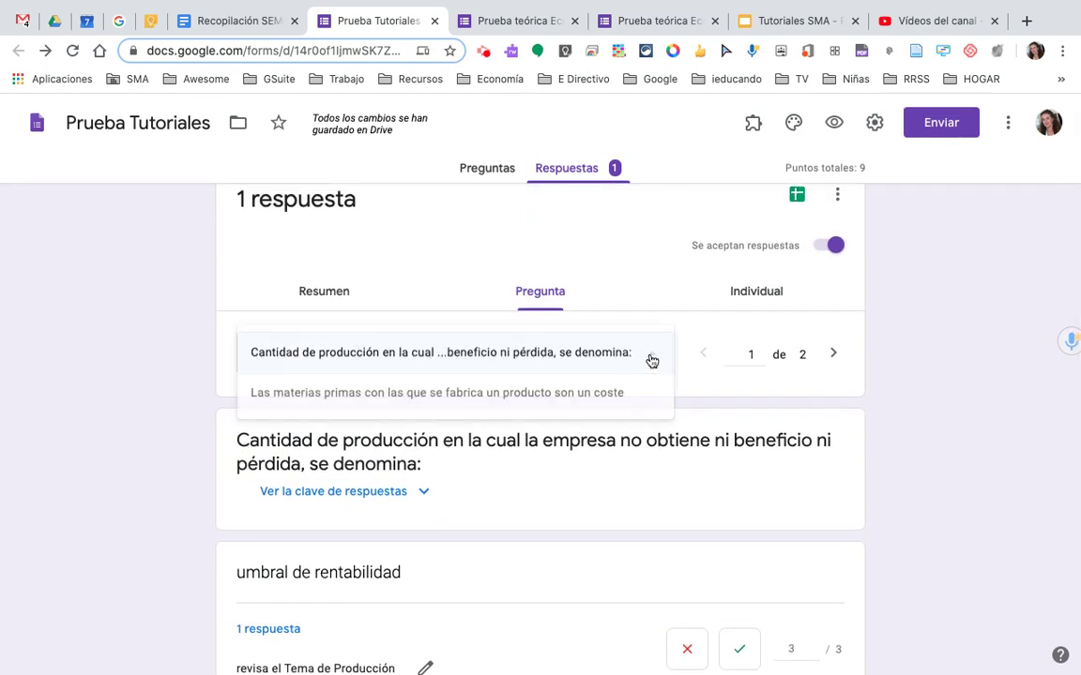
left_click(431, 394)
scroll(495, 509, "down", 3)
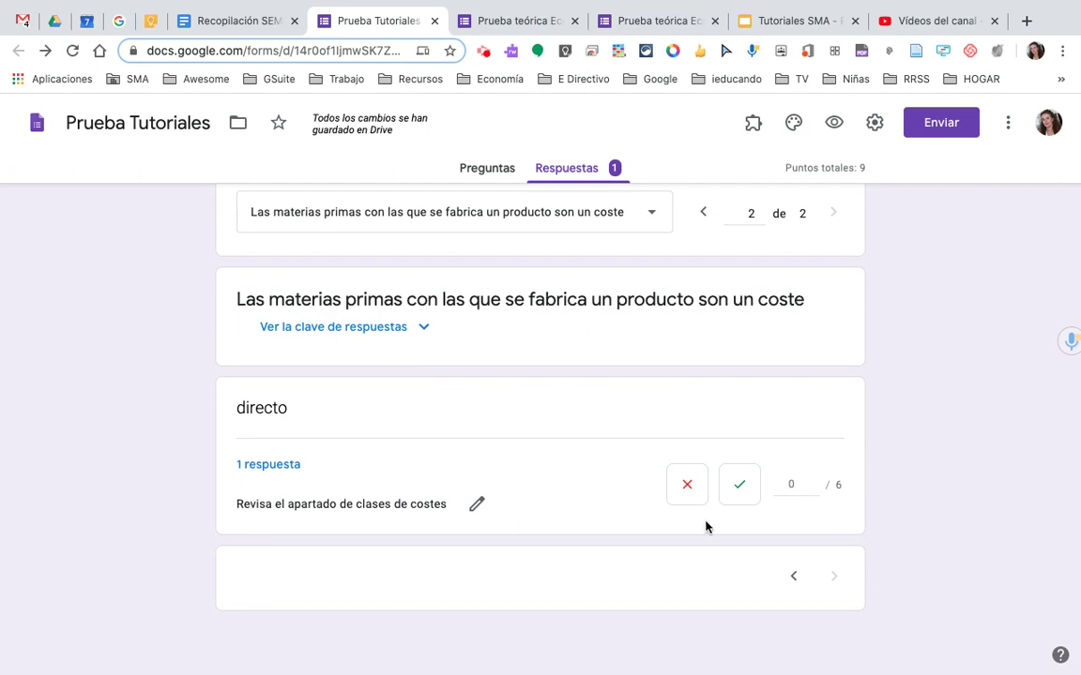
left_click(815, 483)
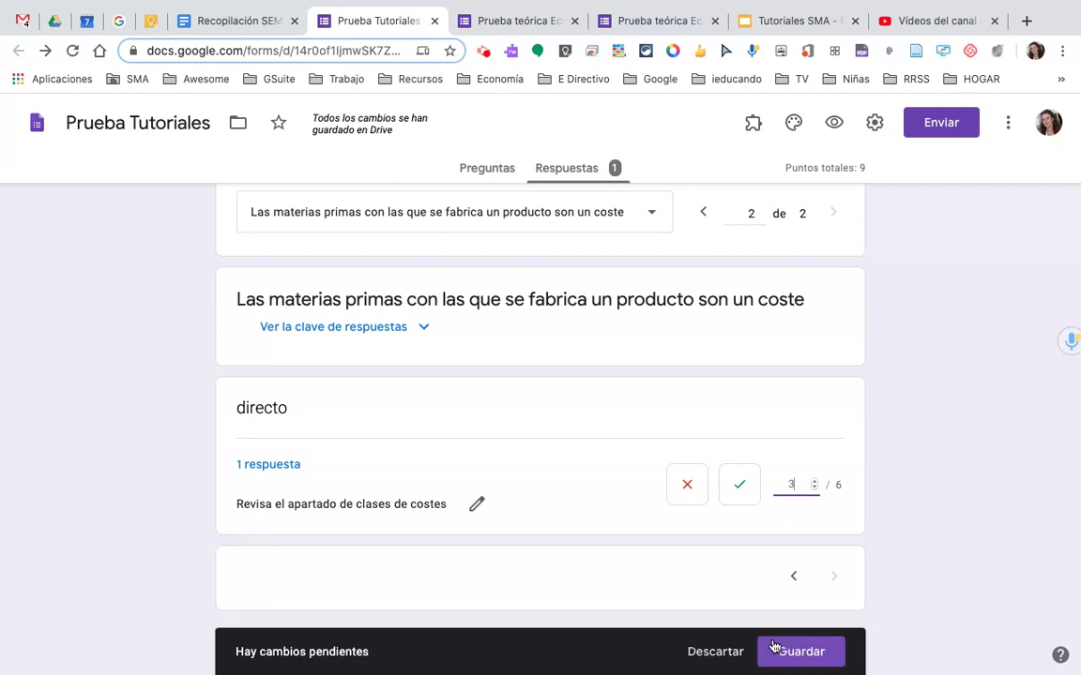
left_click(802, 652)
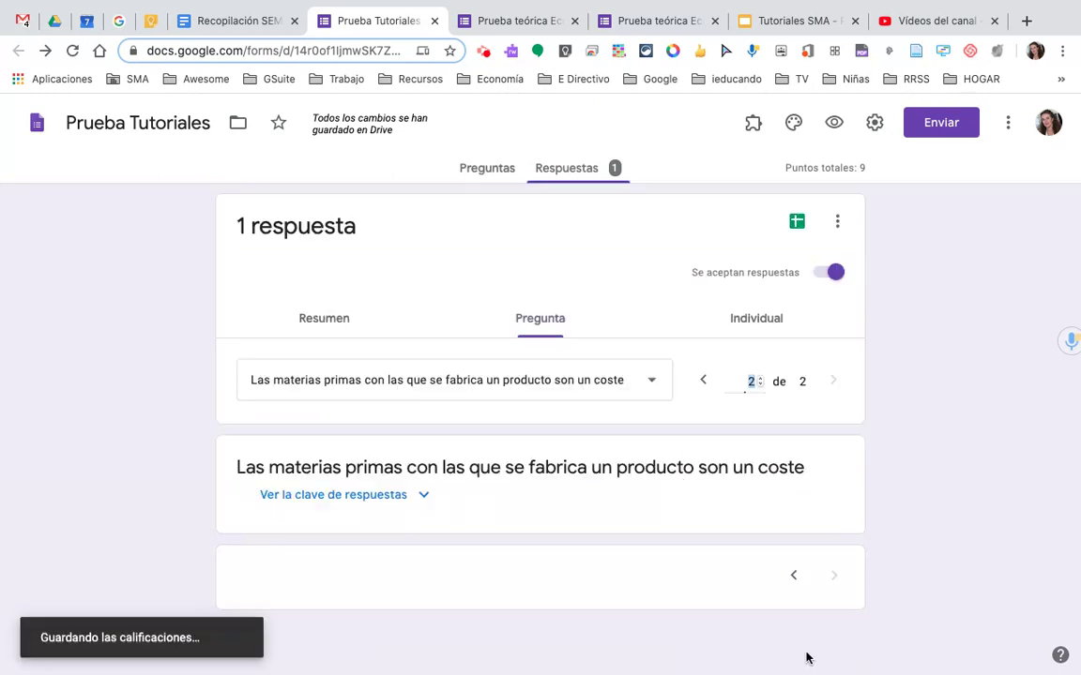
View the respondent's individual submission and check the total score, each question's points, correct answers and feedback
left_click(764, 320)
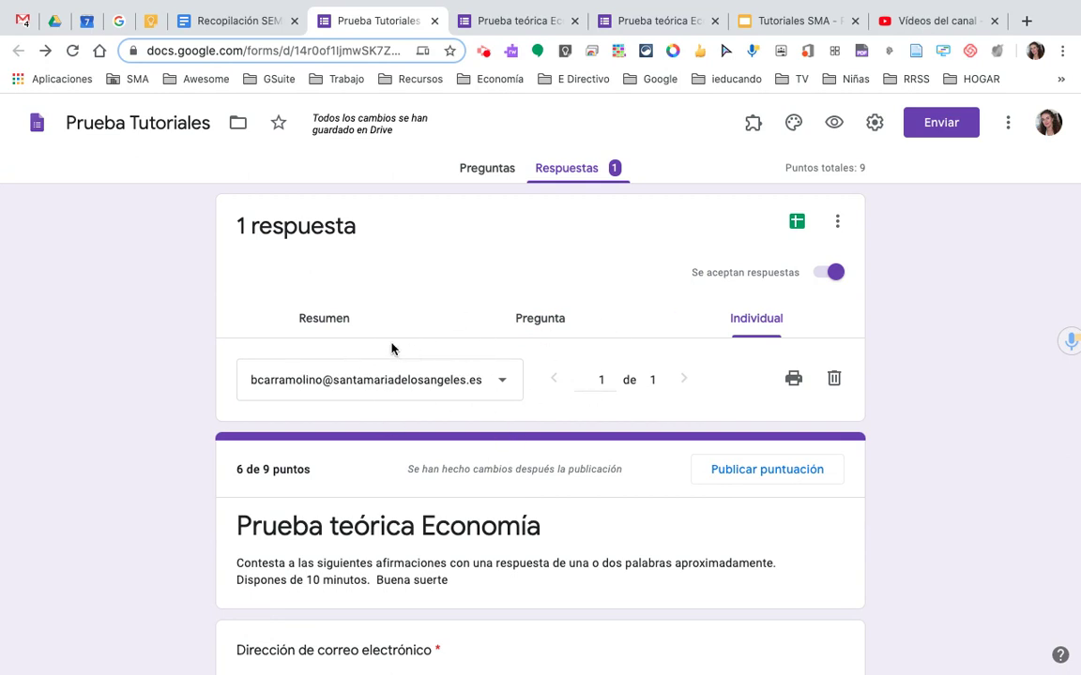
scroll(478, 433, "down", 4)
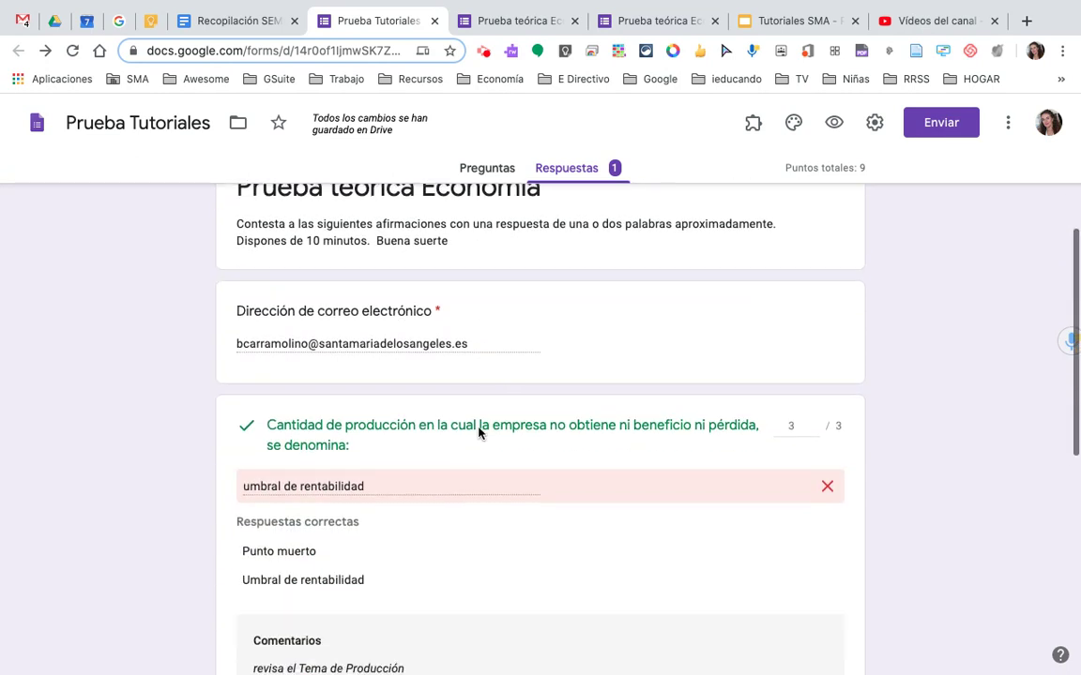
scroll(453, 513, "down", 1)
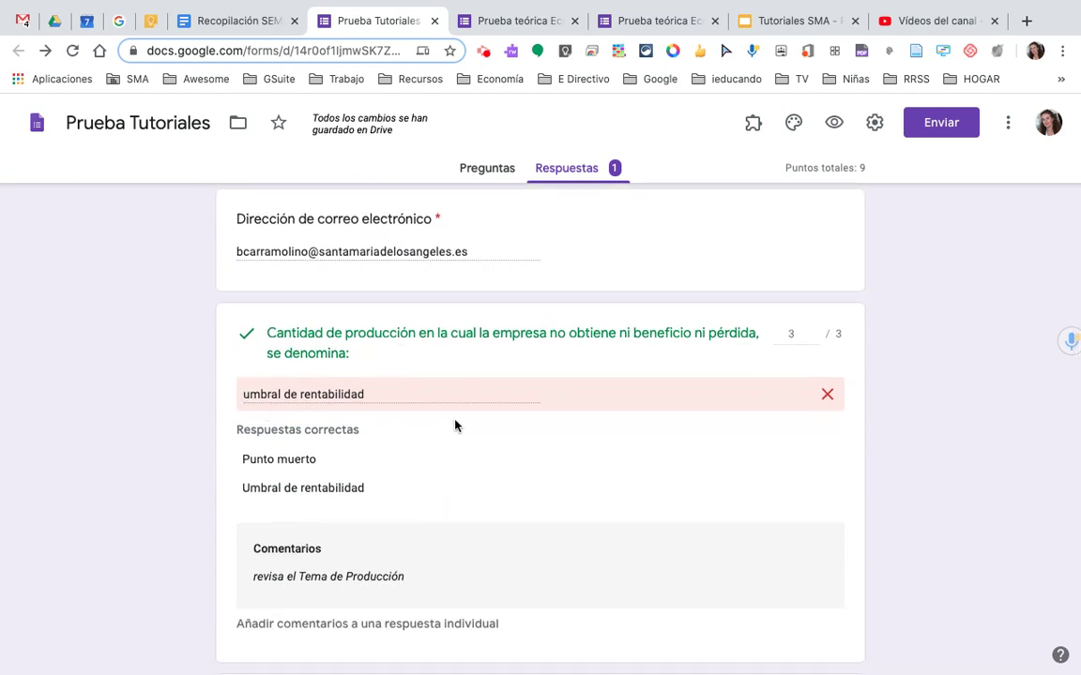
scroll(511, 447, "down", 3)
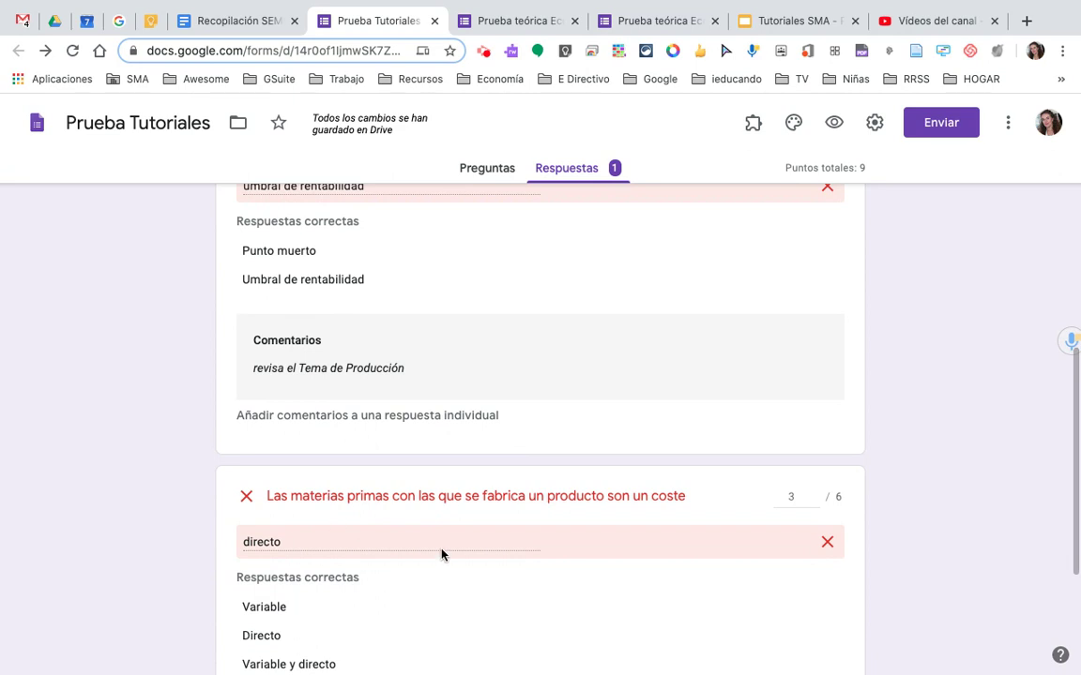
scroll(441, 553, "down", 2)
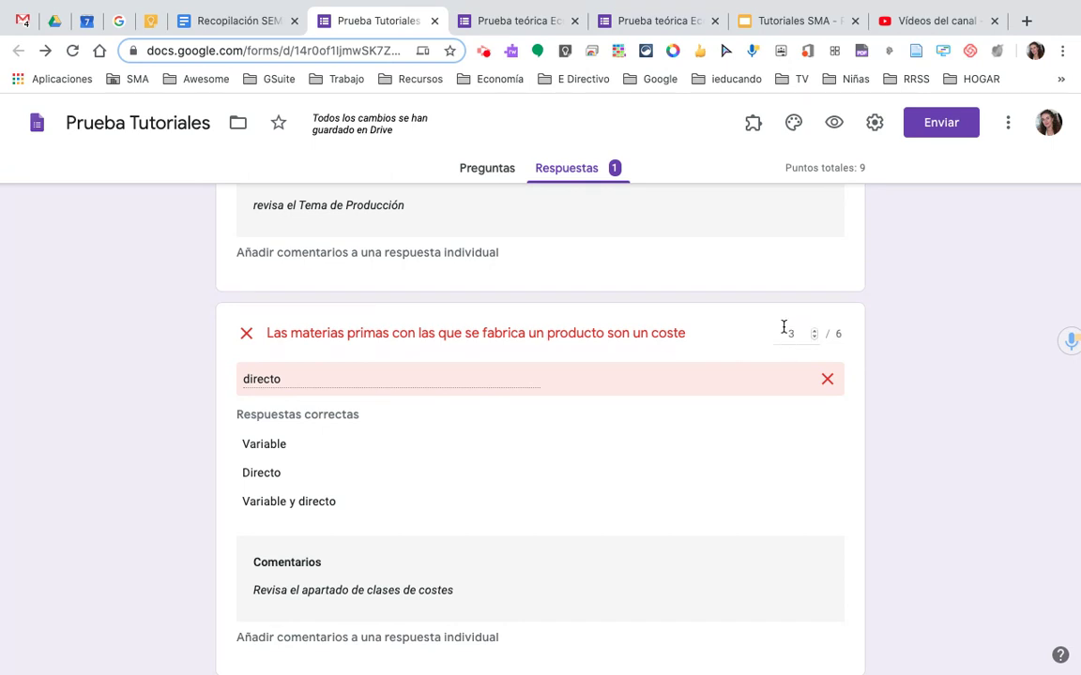
scroll(565, 519, "down", 2)
scroll(566, 519, "up", 10)
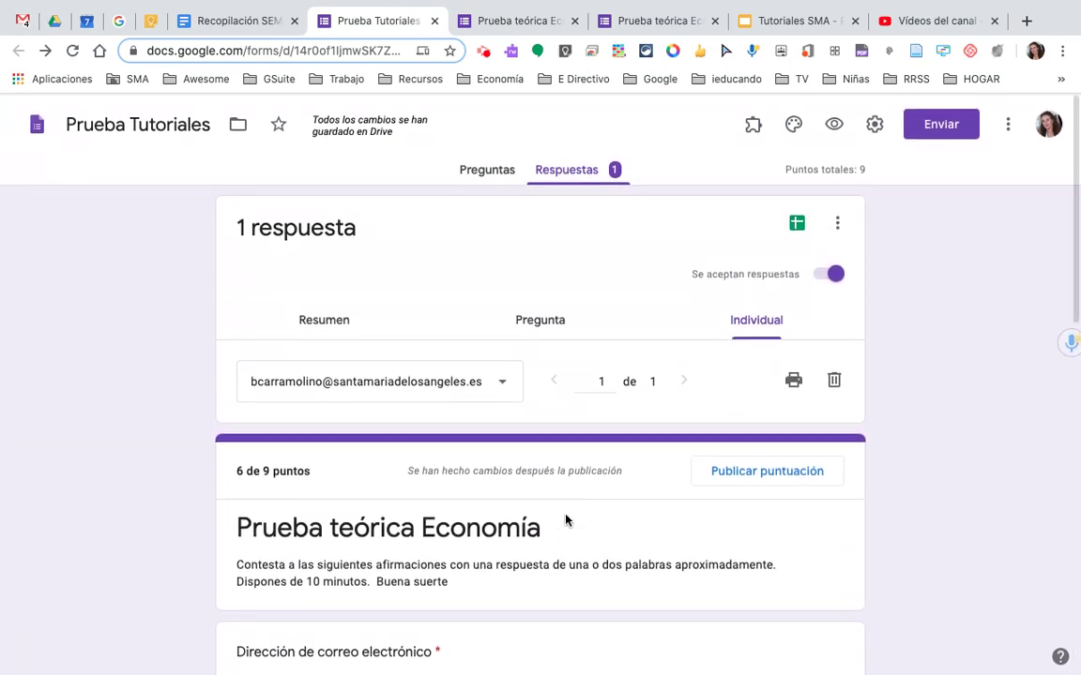
Look over the quiz questions with their answer keys and return to the individual response
left_click(492, 170)
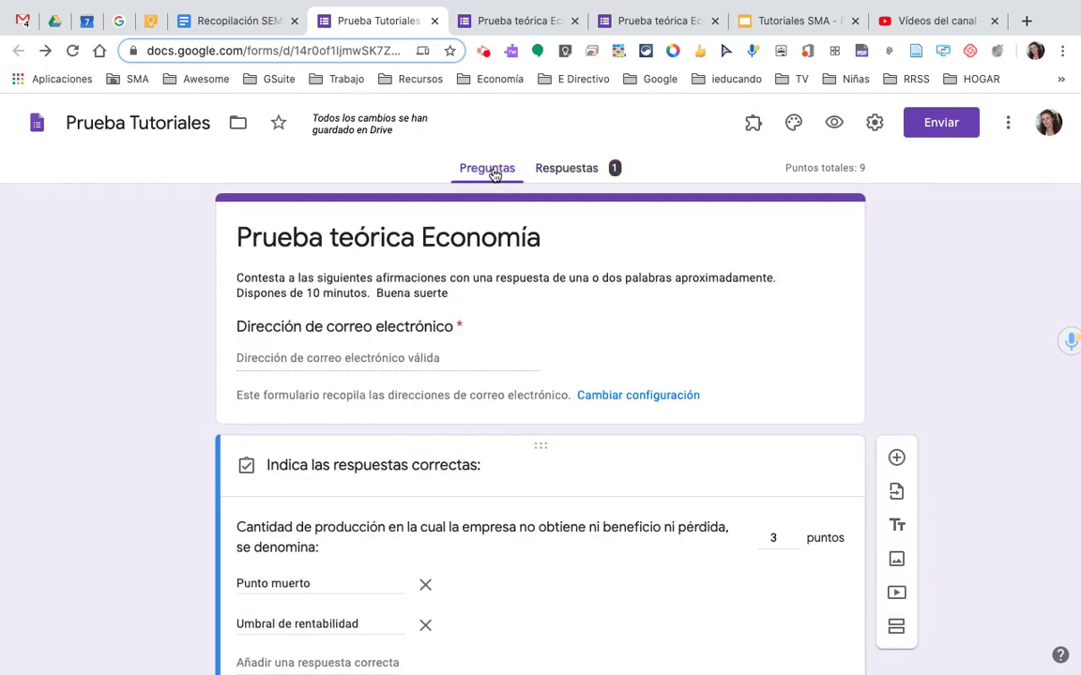
scroll(647, 378, "down", 5)
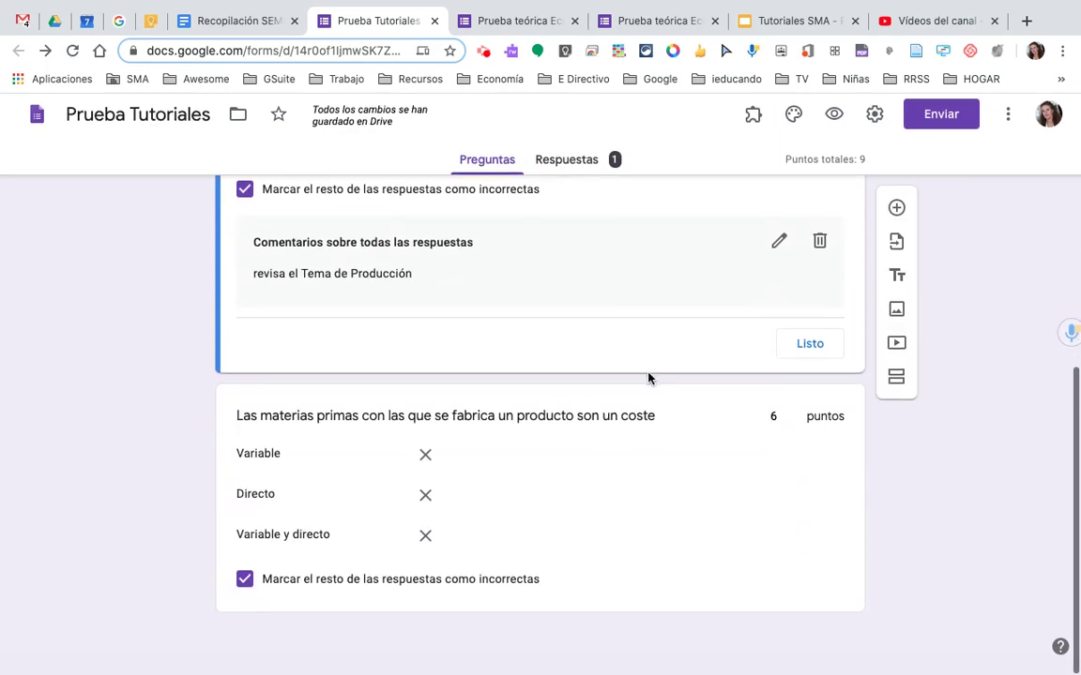
scroll(647, 378, "up", 10)
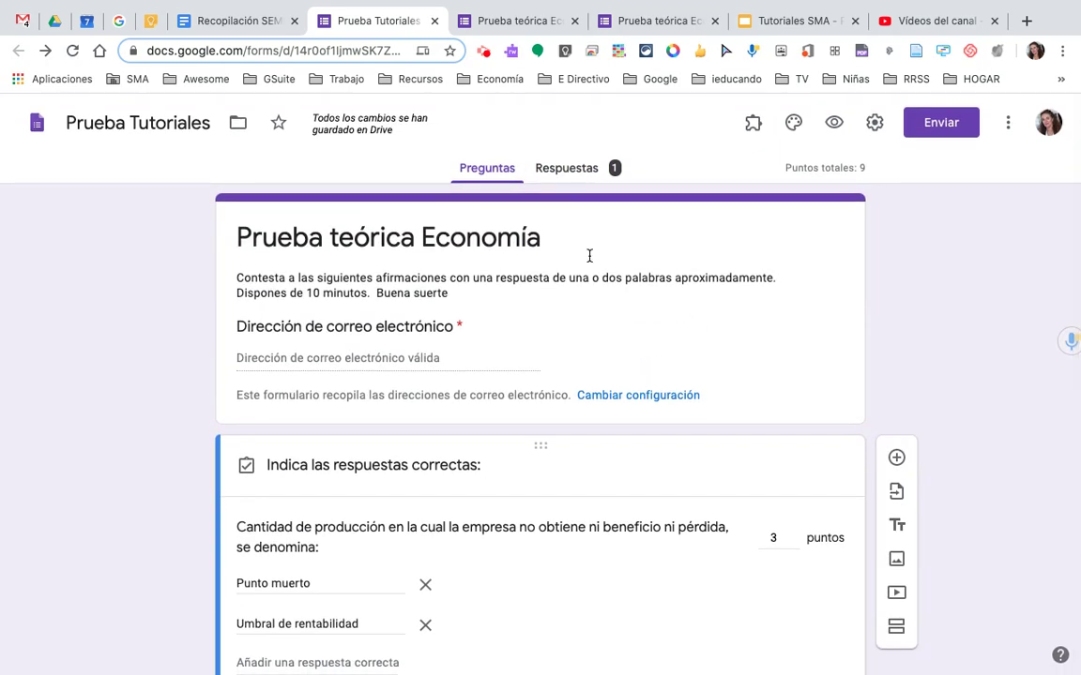
left_click(574, 170)
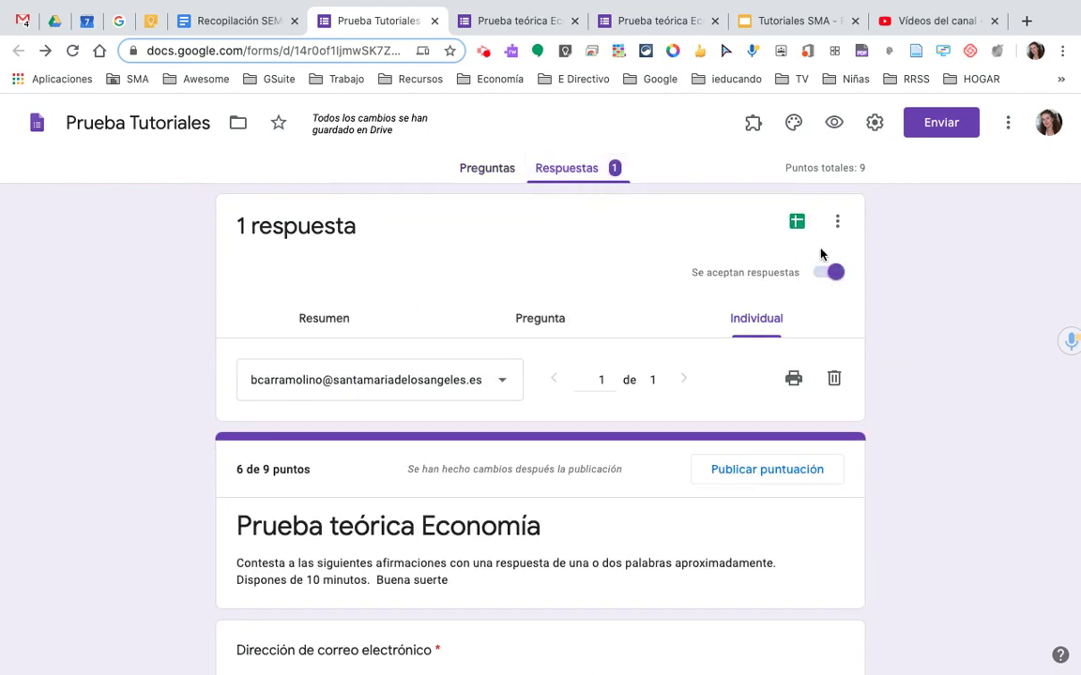
Look at the response management options and the spreadsheet destination settings, closing them without creating a spreadsheet
left_click(837, 222)
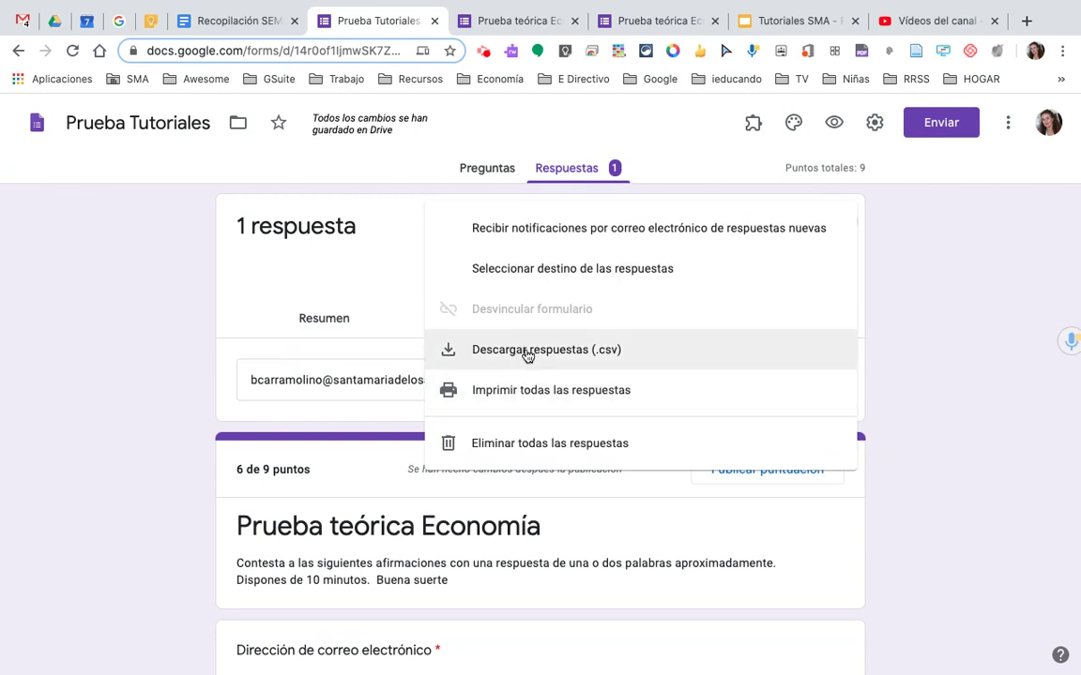
left_click(914, 307)
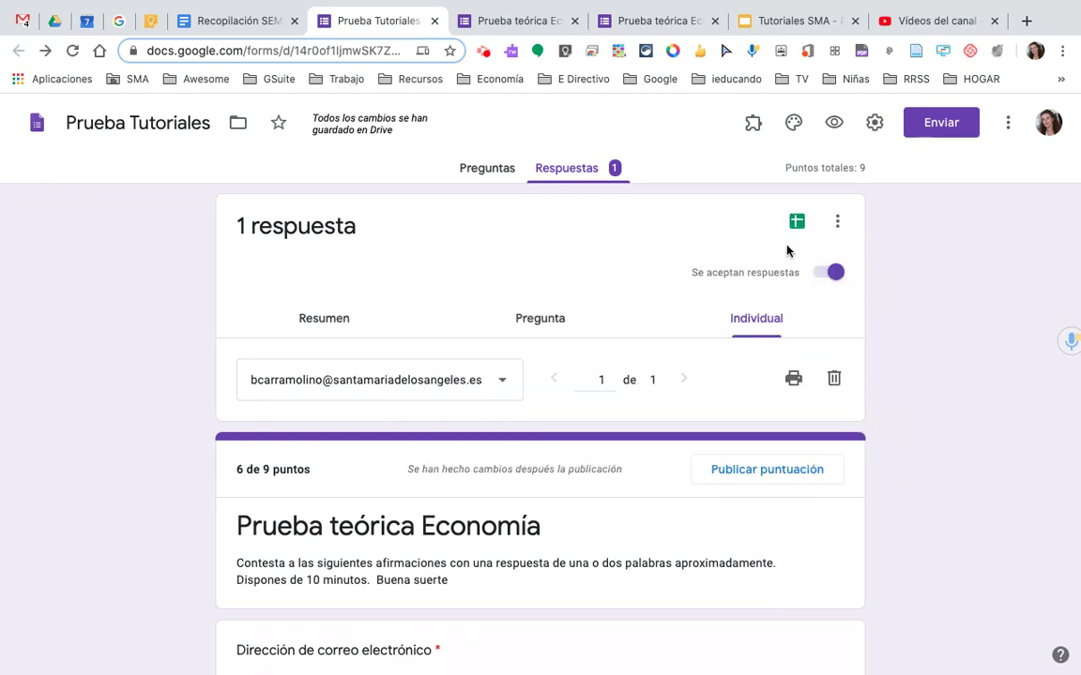
left_click(797, 223)
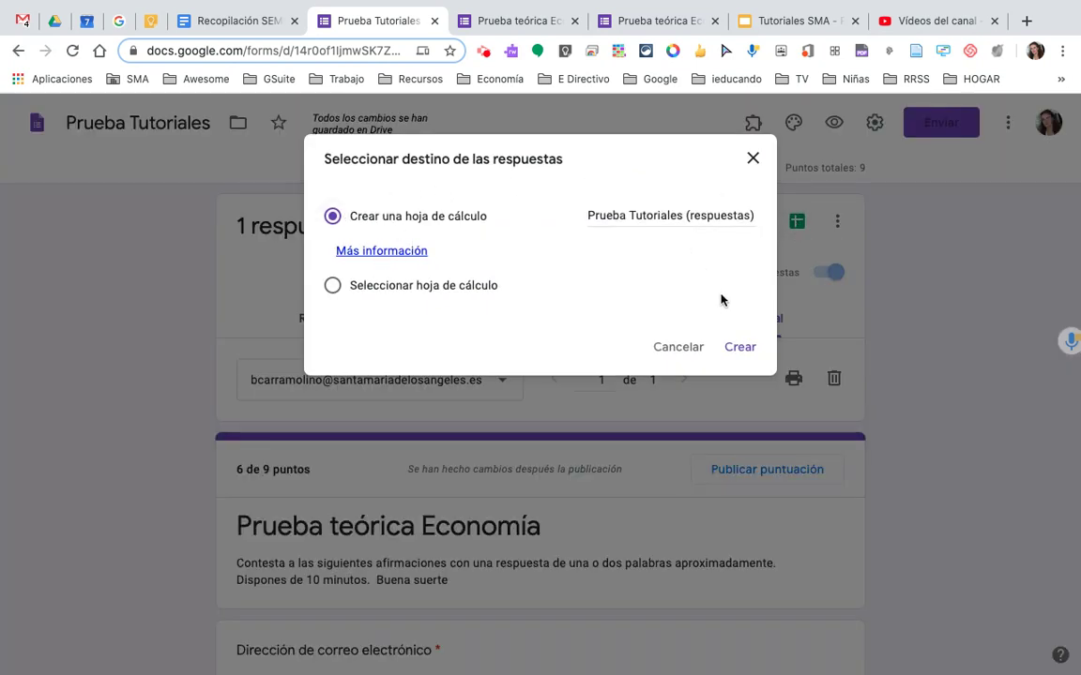
left_click(753, 159)
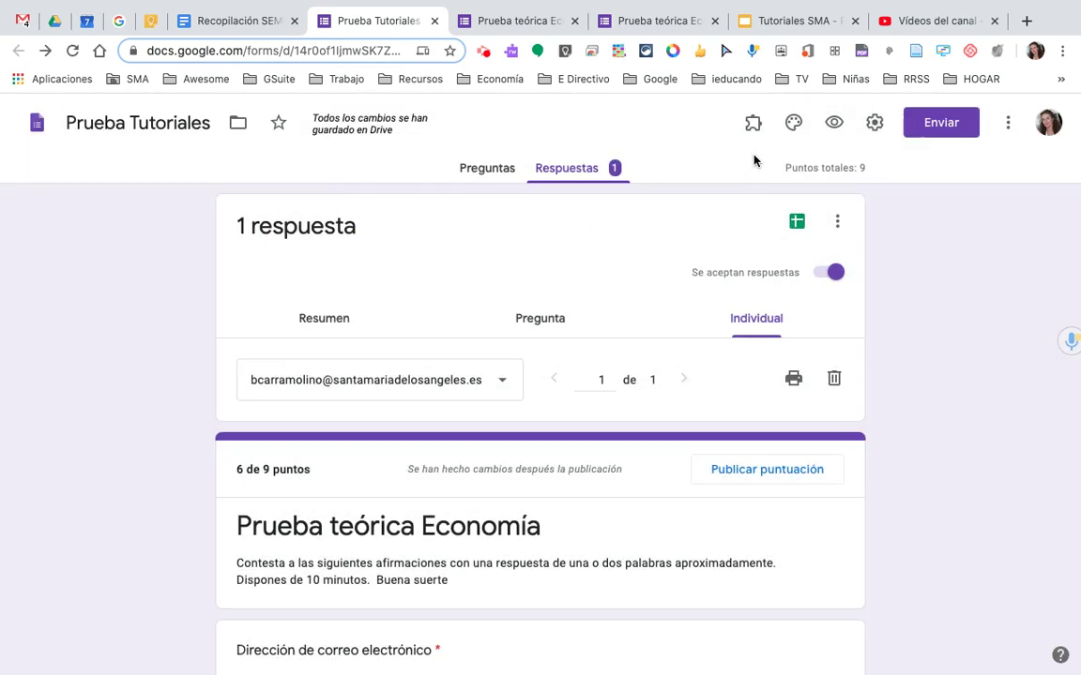
Review the graded individual response once more, from the question scores back to the score publishing option
scroll(832, 408, "down", 6)
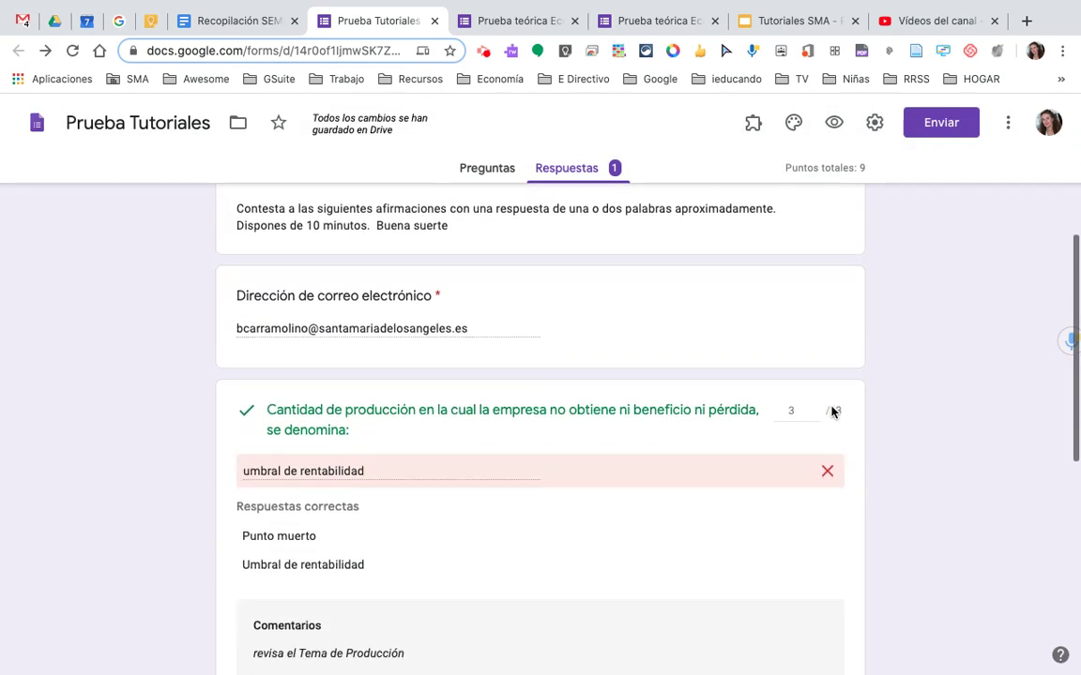
scroll(833, 413, "down", 4)
scroll(832, 413, "up", 10)
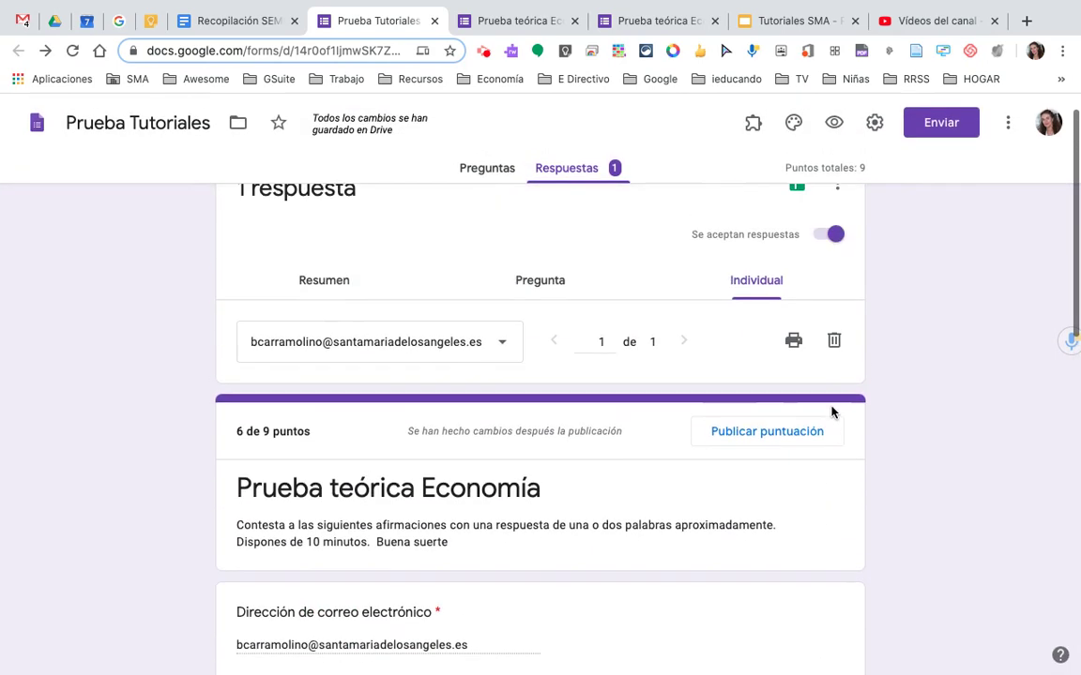